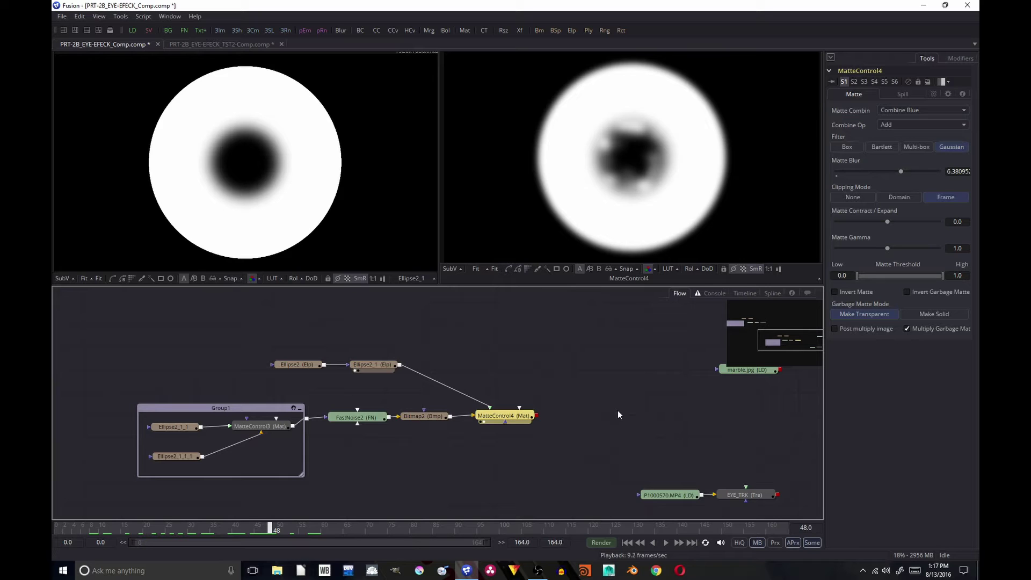
Insert a Bitmap node (Bitmap3) on the link between Ellipse2_1 and MatteControl4.
left_click(571, 338)
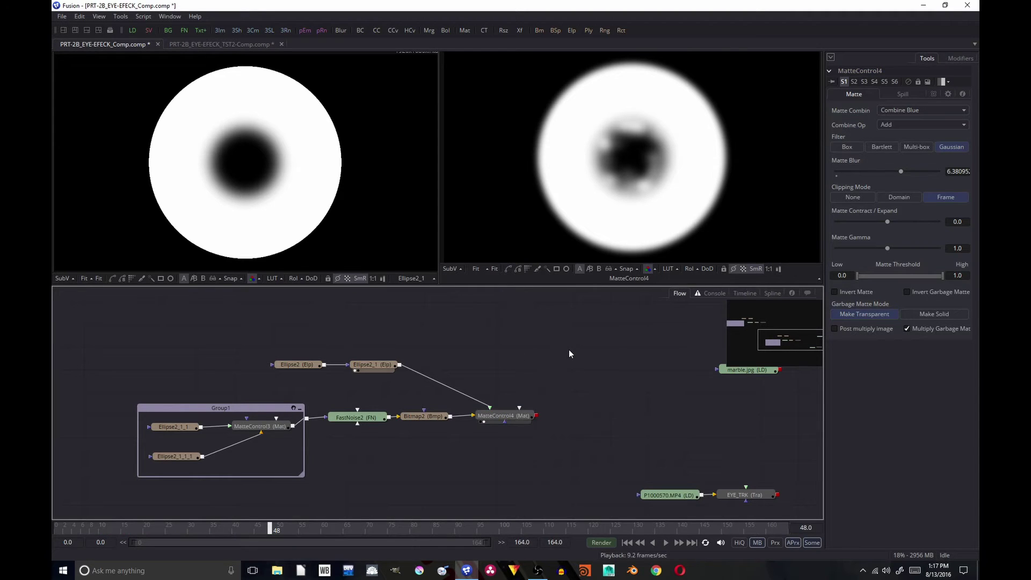
key("ctrl+space")
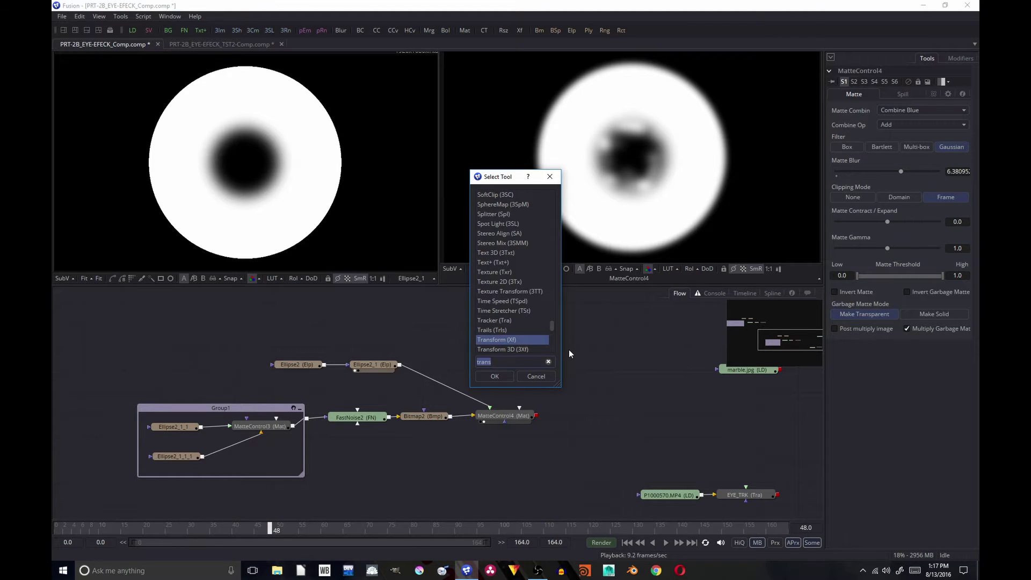
type("bitmap")
key("Return")
left_click_drag(586, 311, 445, 388)
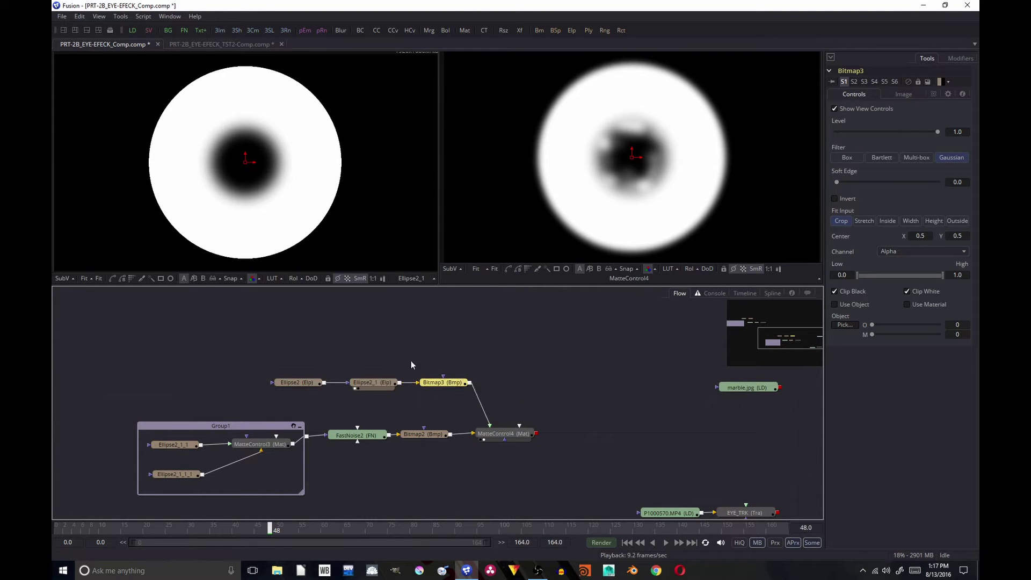
Raise Bitmap3's Soft Edge, compare it against MatteControl4 and rewind to frame 0.
left_click(426, 389)
left_click_drag(838, 183, 862, 188)
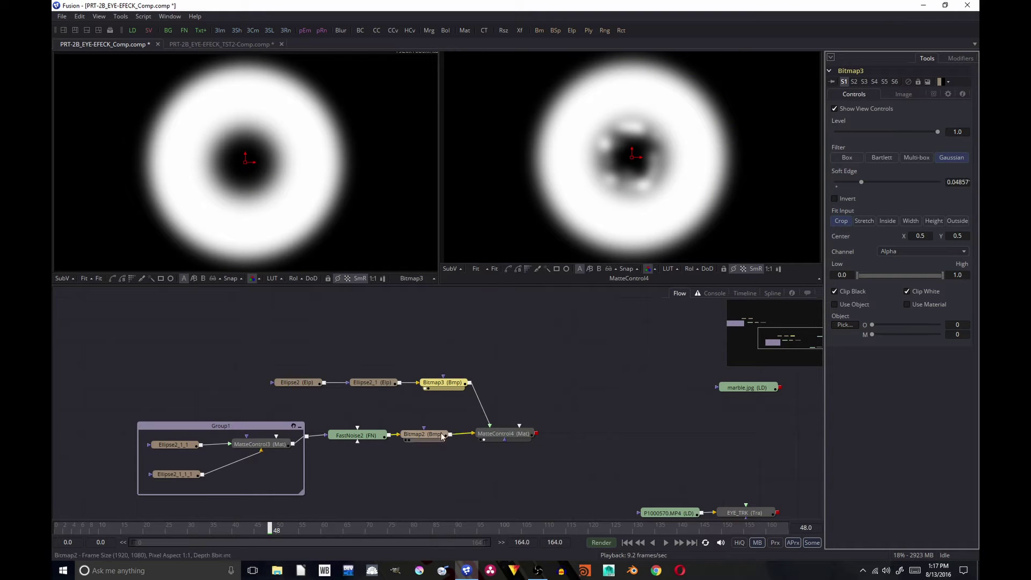
key("2")
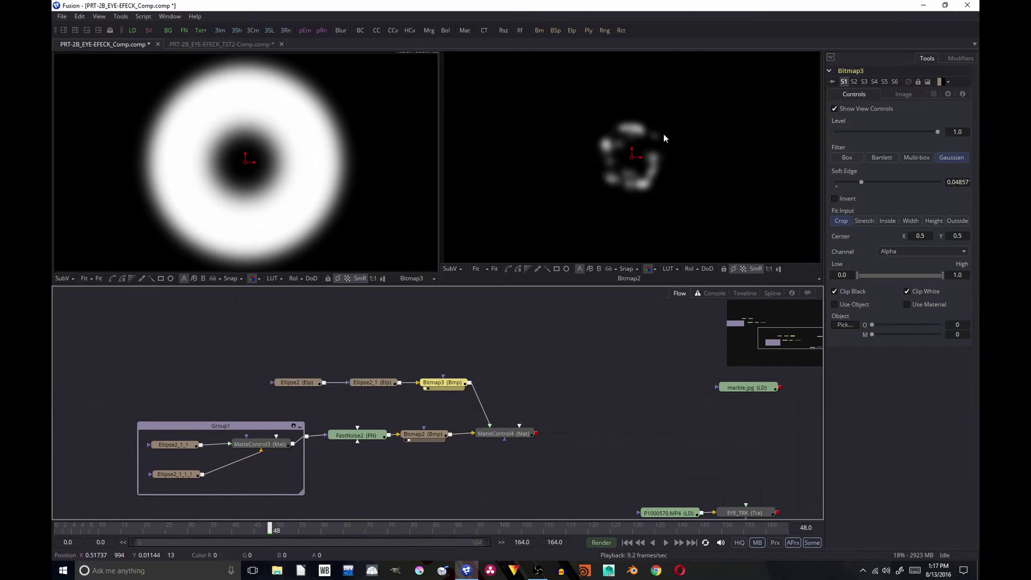
key("2")
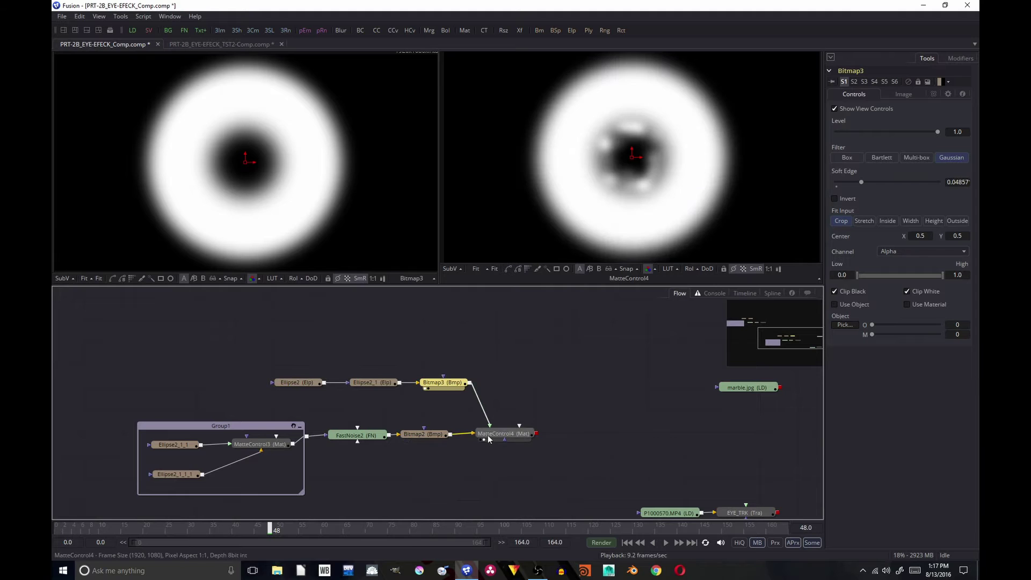
left_click_drag(274, 529, 194, 528)
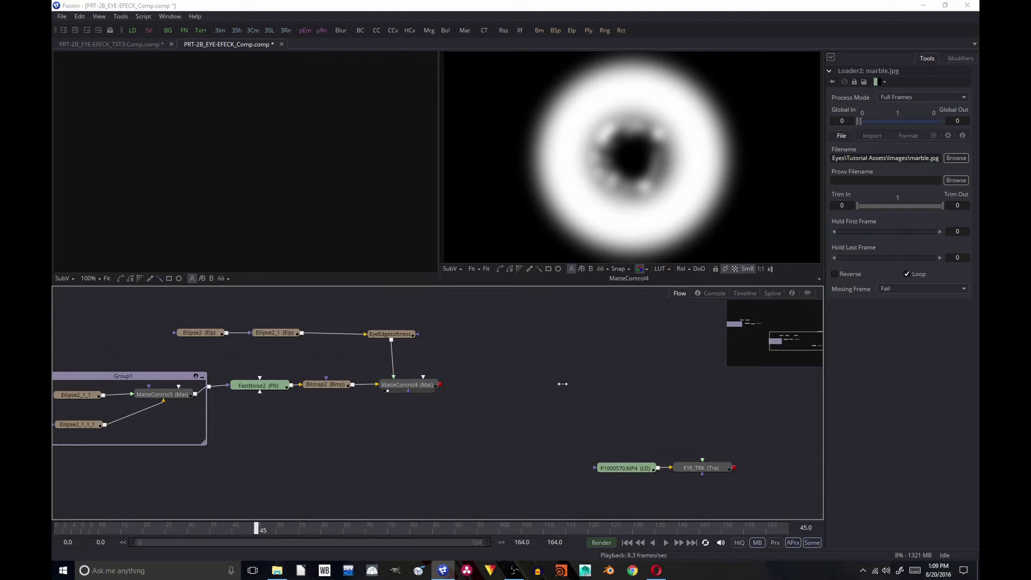
Add Background1 below MatteControl4 and set its colour value to about 0.547 grey.
key("ctrl+space")
type("b")
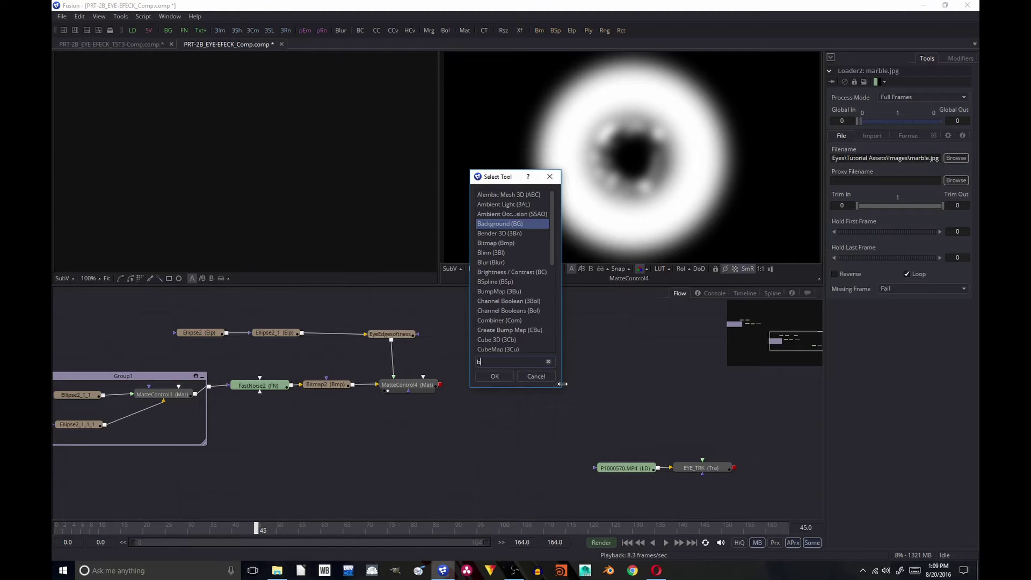
type("ack")
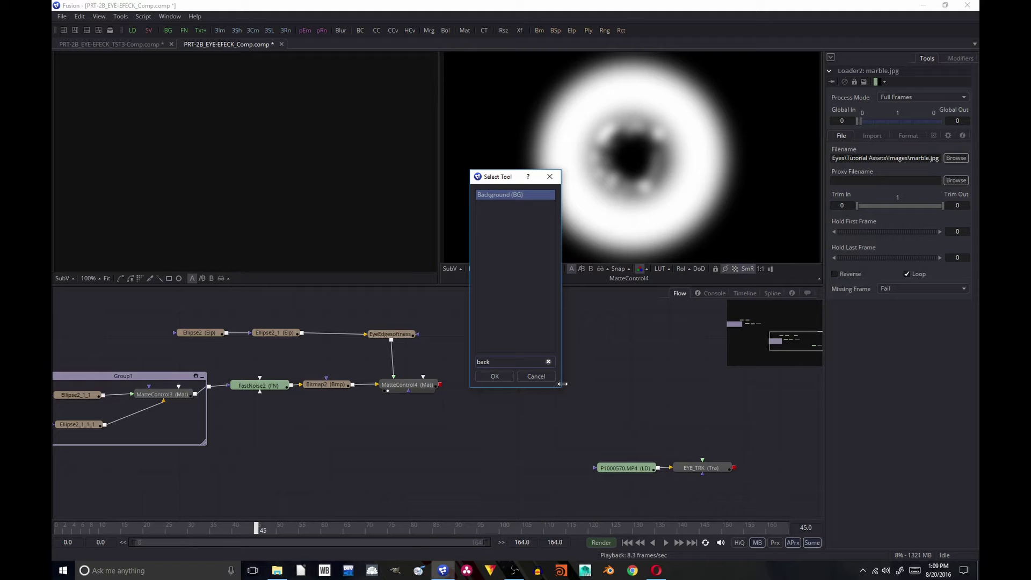
key("Return")
left_click_drag(563, 384, 442, 432)
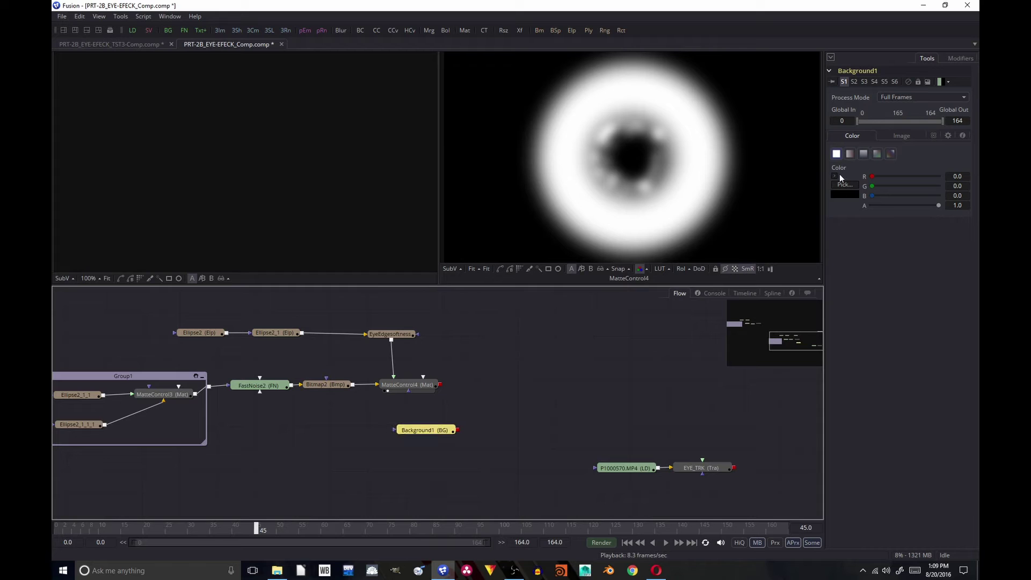
left_click(834, 176)
left_click_drag(915, 221, 917, 208)
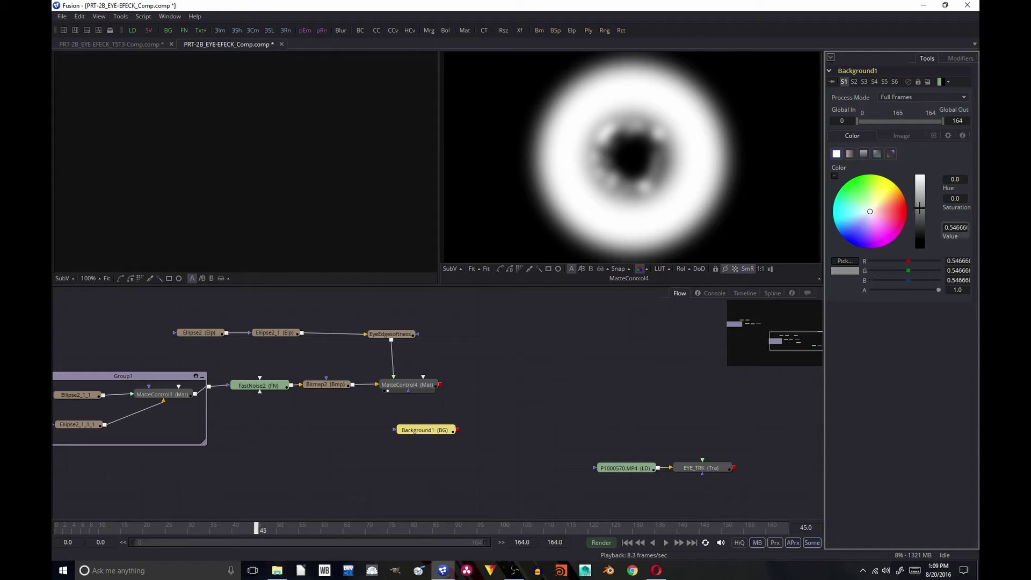
left_click_drag(520, 396, 522, 405)
Add Transform1 above the main chain and paste a duplicate Transform1_1 below it.
left_click(455, 377)
key("ctrl+space")
type("xf")
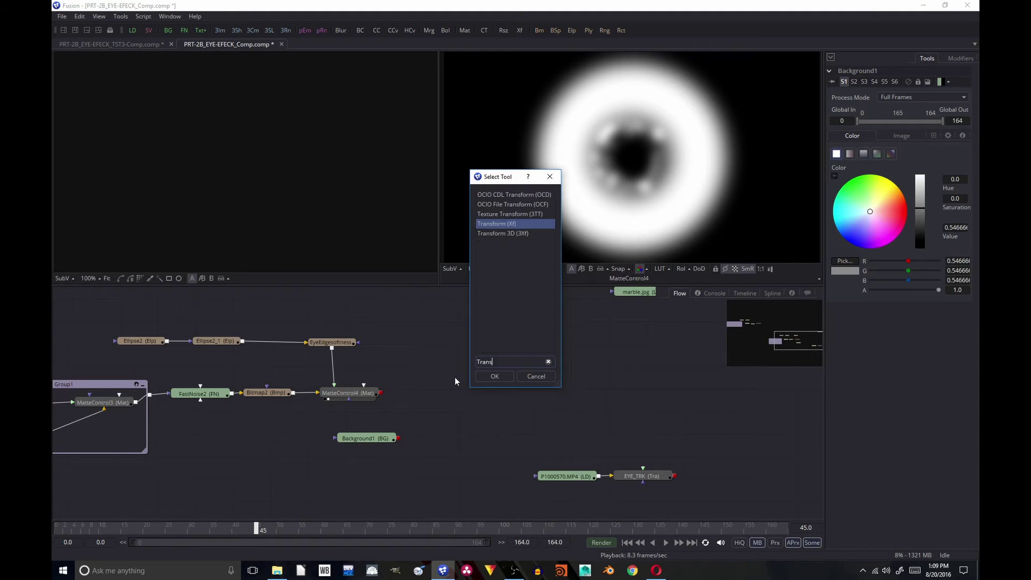
key("Return")
left_click_drag(430, 412, 430, 367)
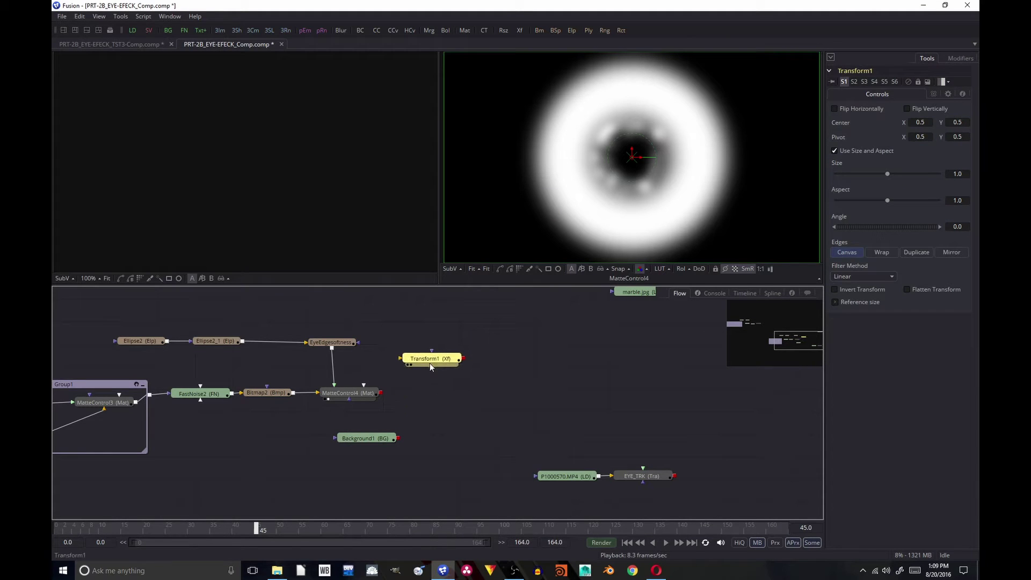
key("ctrl+c")
key("ctrl+v")
left_click_drag(515, 363, 437, 405)
left_click(505, 388)
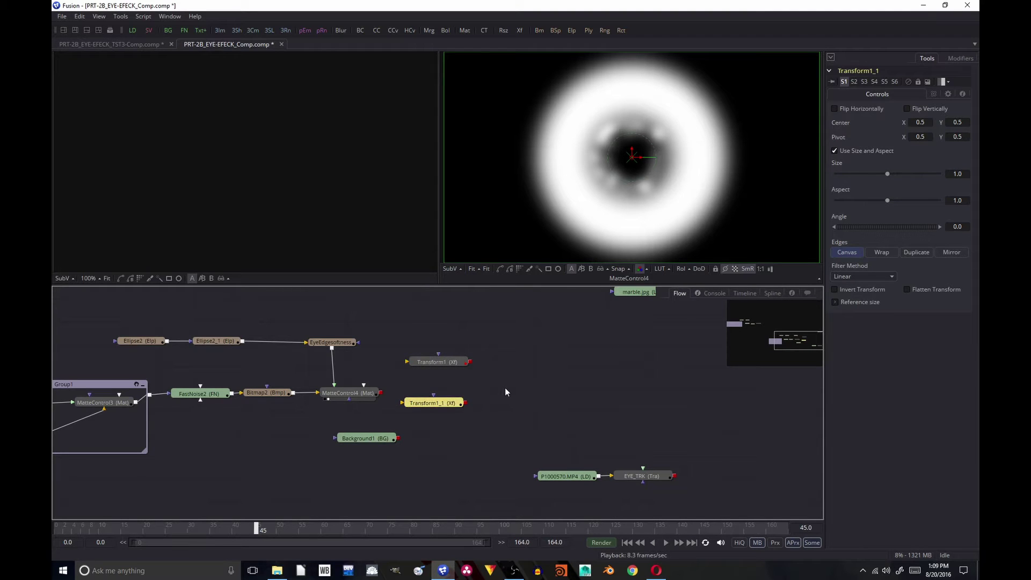
Add Merge1 fed by Transform1_1, and connect MatteControl4's output into Transform1.
key("ctrl+space")
type("Merge")
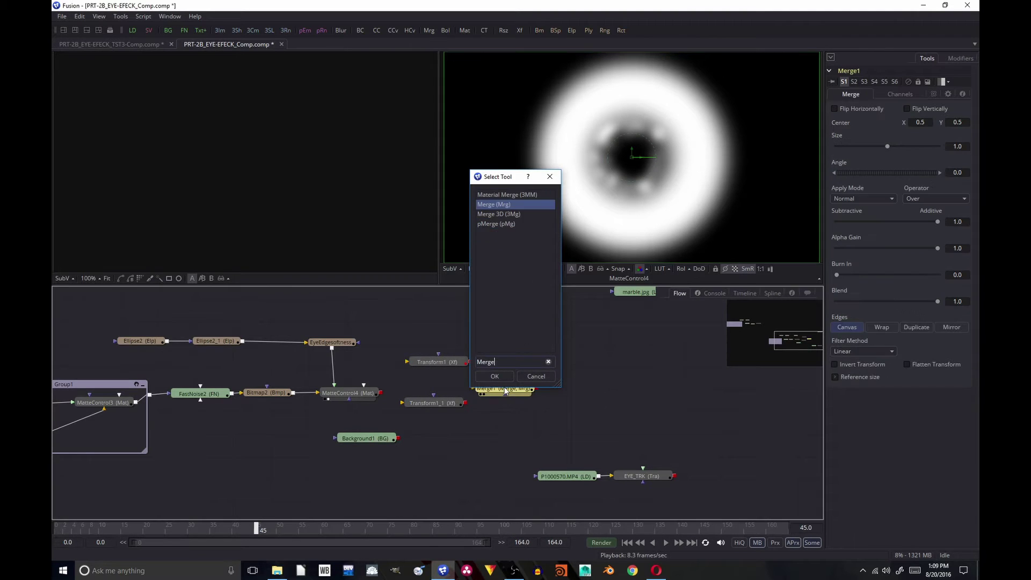
key("Return")
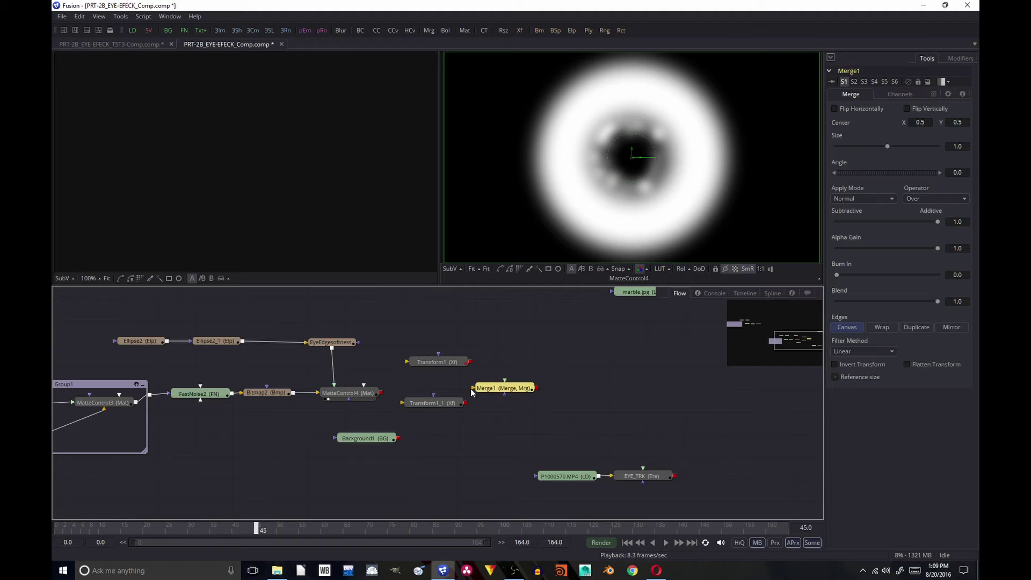
left_click_drag(465, 403, 470, 361)
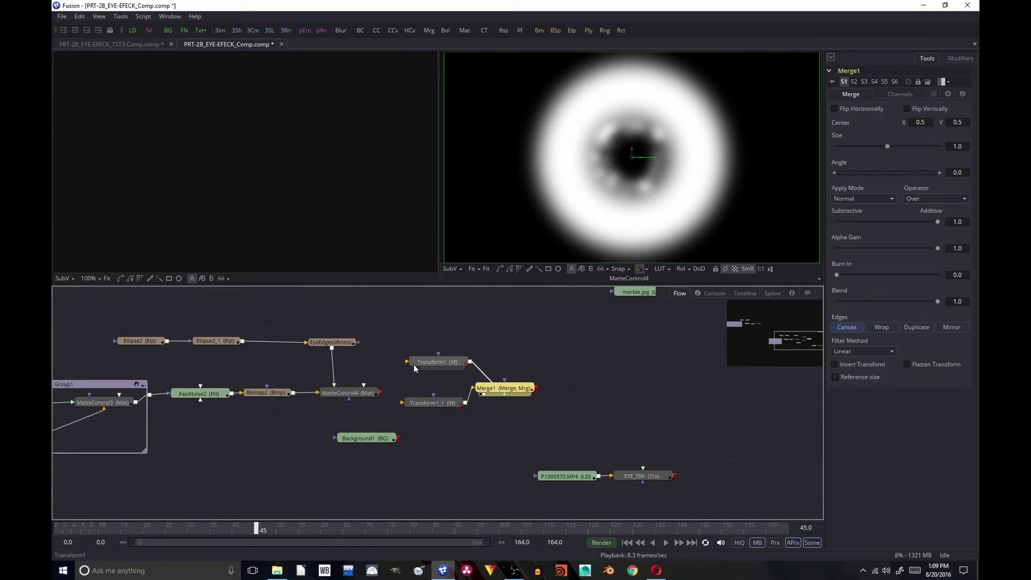
left_click_drag(407, 362, 381, 398)
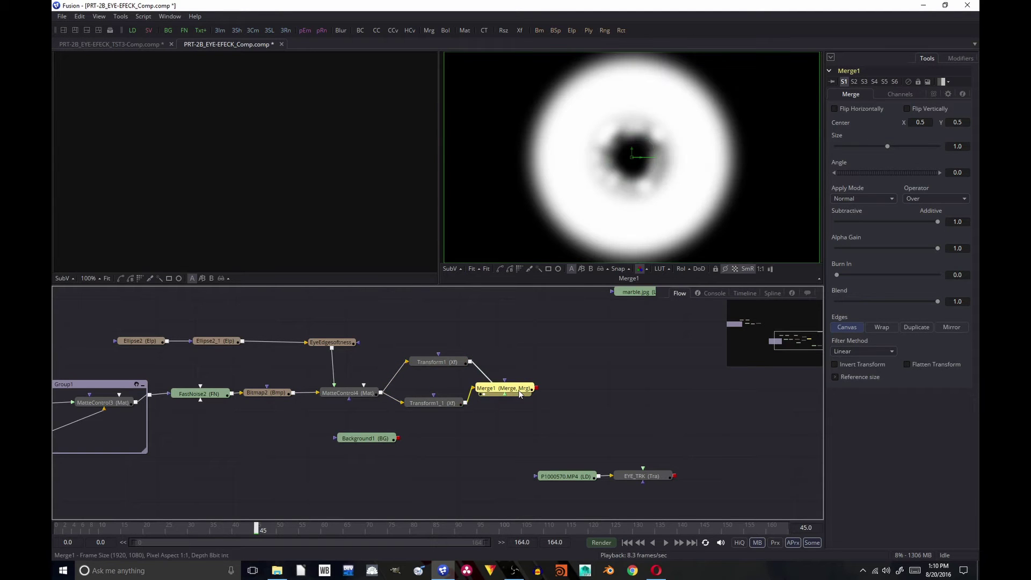
left_click(427, 362)
Link Transform1's centre to LFT_EYE_TRK_PTH and Transform1_1's centre to RGT_EYE_TRK_PTH positions.
right_click(841, 124)
mouse_move(881, 175)
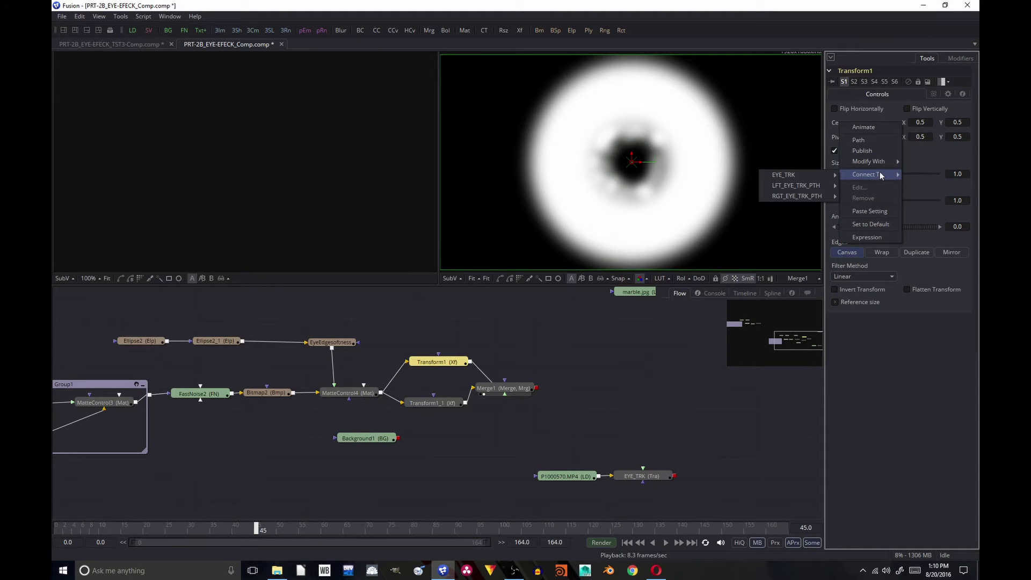
mouse_move(822, 187)
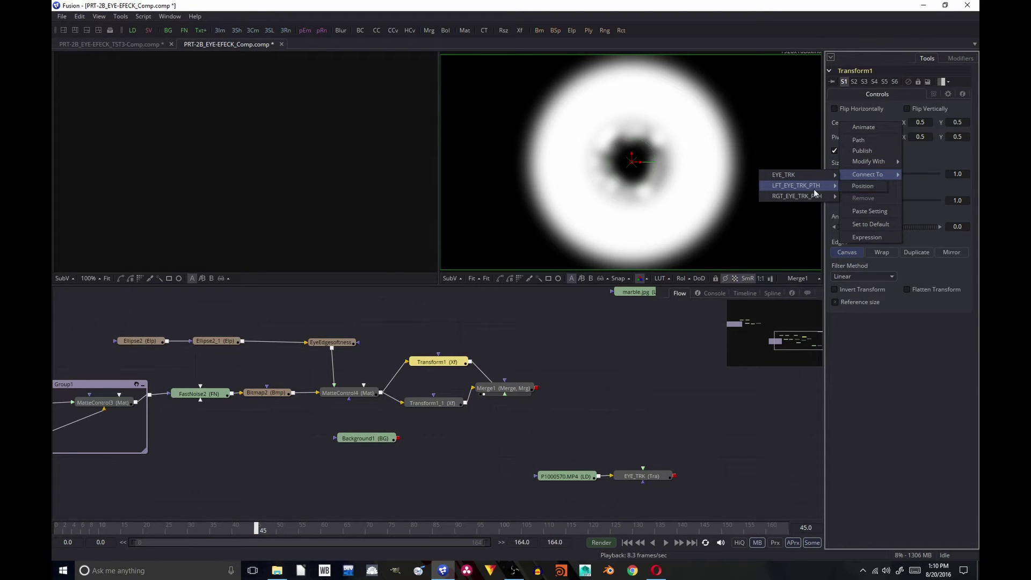
left_click(859, 188)
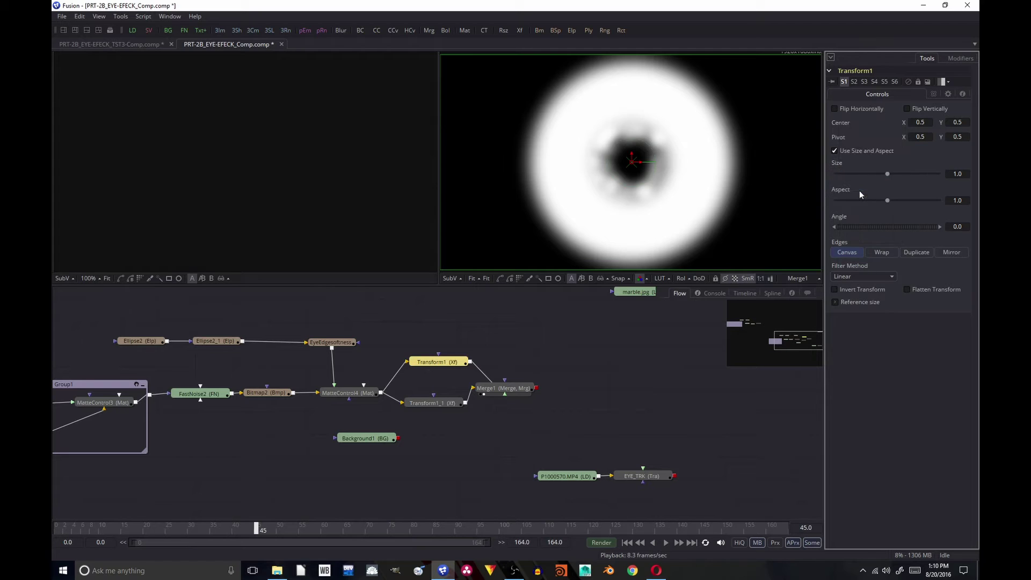
left_click(445, 405)
right_click(850, 124)
mouse_move(899, 183)
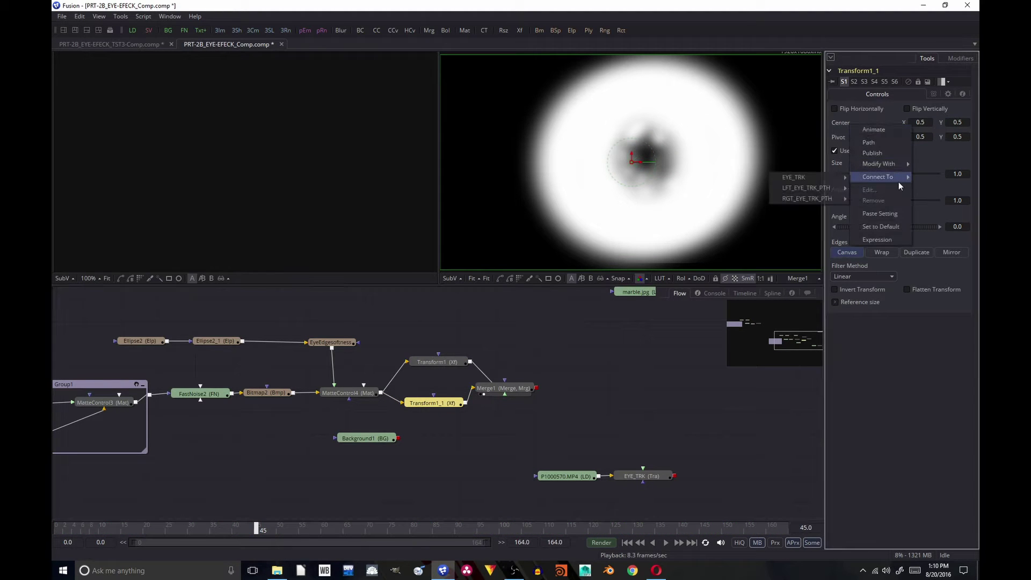
mouse_move(817, 200)
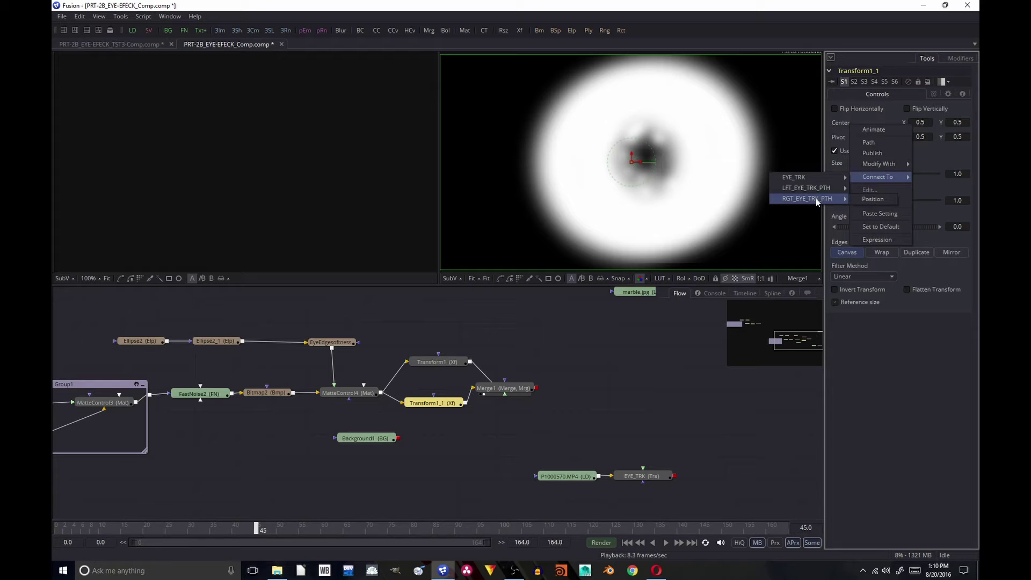
left_click(869, 198)
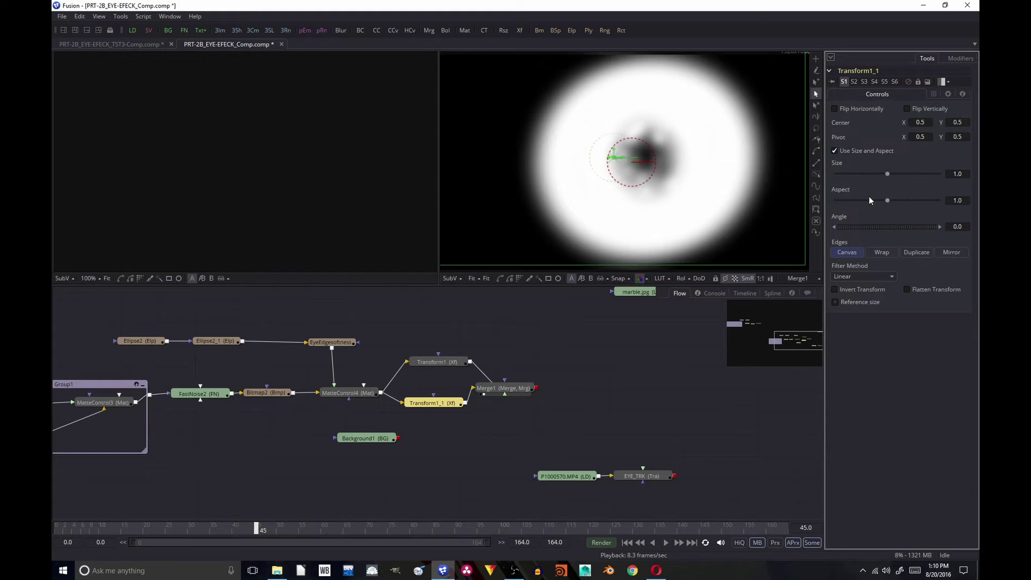
Shrink both eye mattes to eye size and select Transform1, Transform1_1 and Merge1.
left_click_drag(888, 174, 844, 181)
left_click(447, 363)
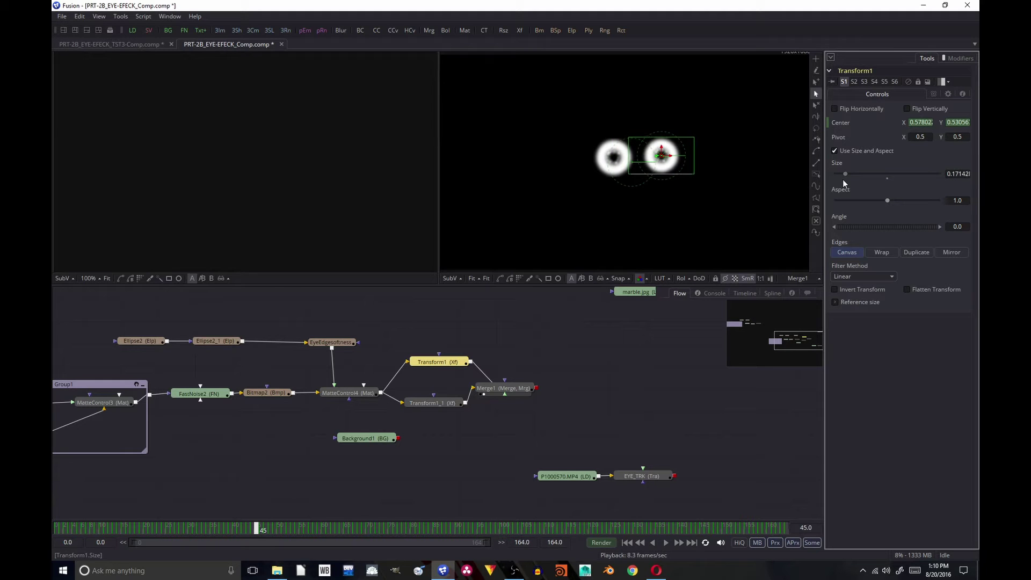
left_click(601, 387)
scroll(681, 195, "down", 2)
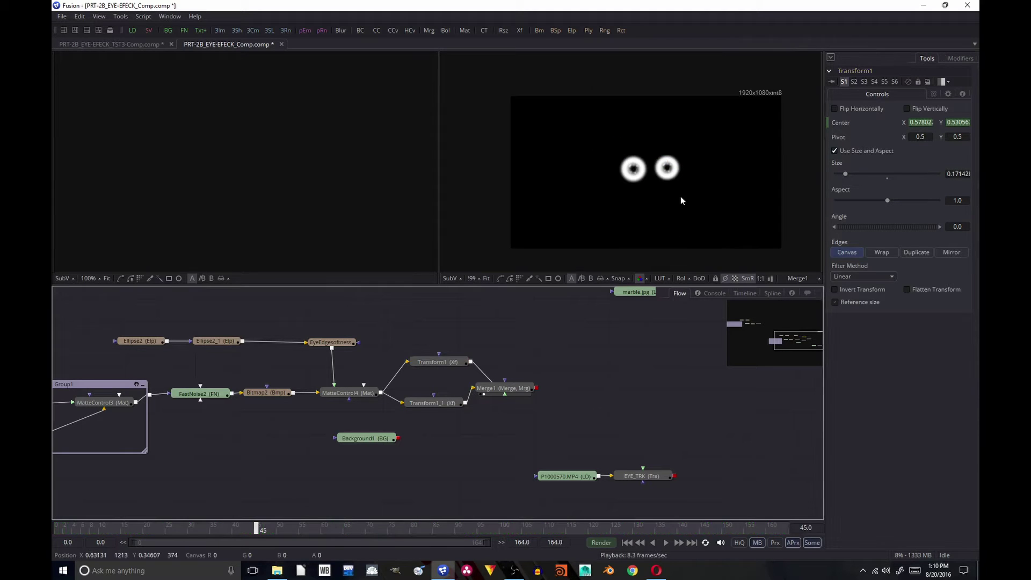
left_click_drag(681, 195, 633, 165)
left_click_drag(395, 347, 564, 424)
Group the transforms and Merge1 as 'Eye Mask Combine' and rotate Transform1_1 to 41.54°.
key("ctrl+g")
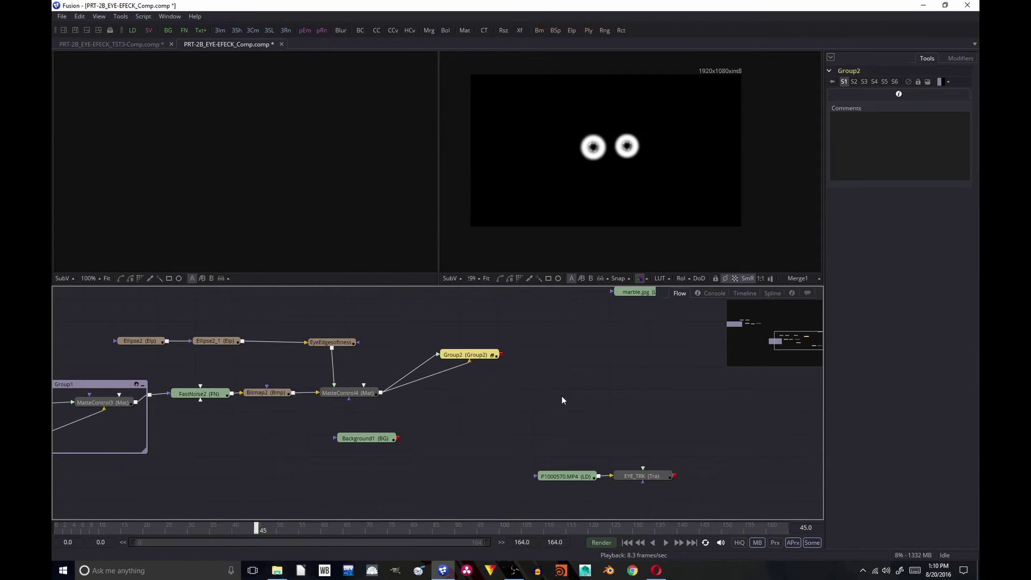
left_click(492, 355)
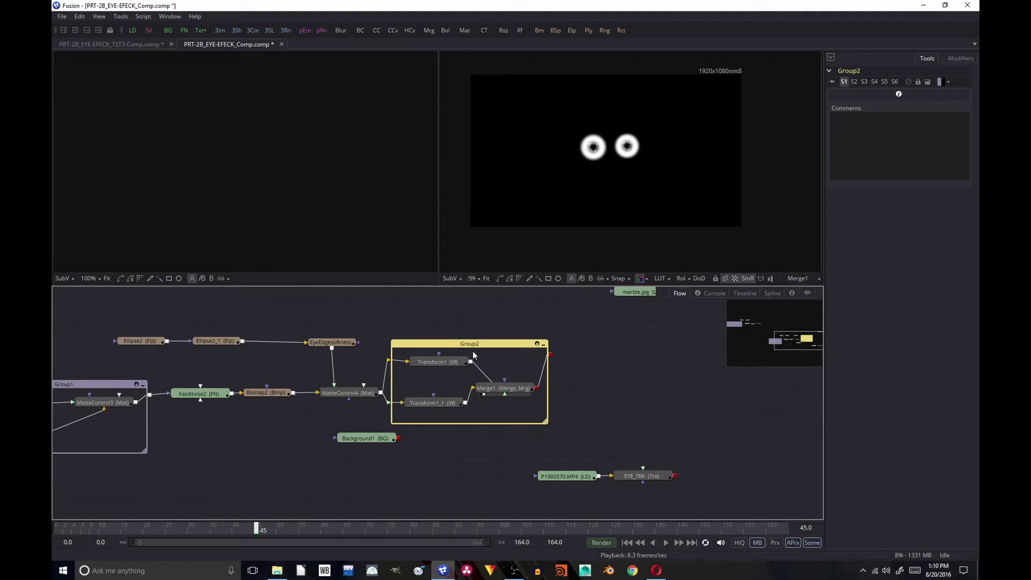
key("F2")
key("BackSpace")
key("BackSpace")
key("BackSpace")
key("BackSpace")
key("BackSpace")
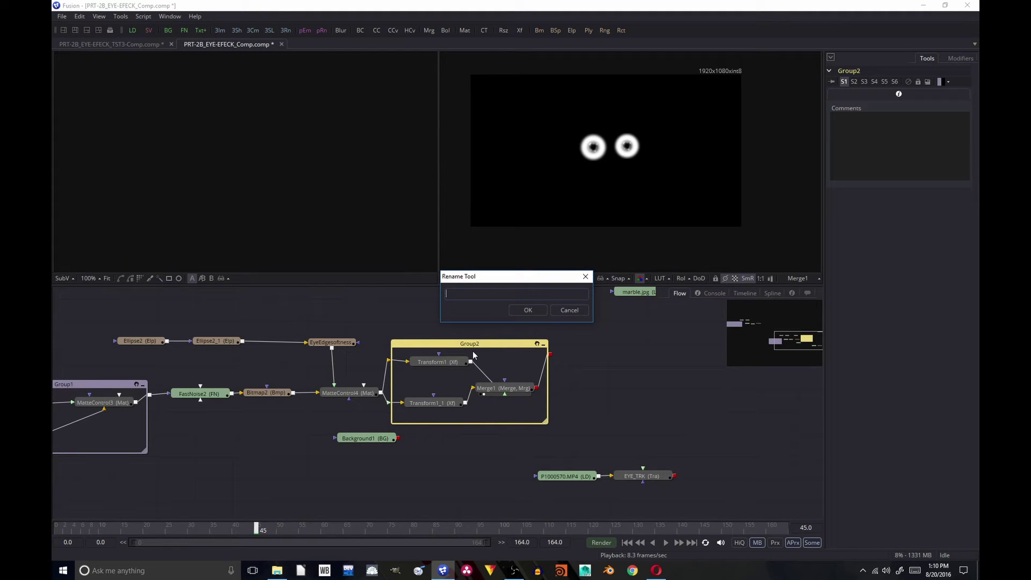
type("Eye Mask Combine")
key("Return")
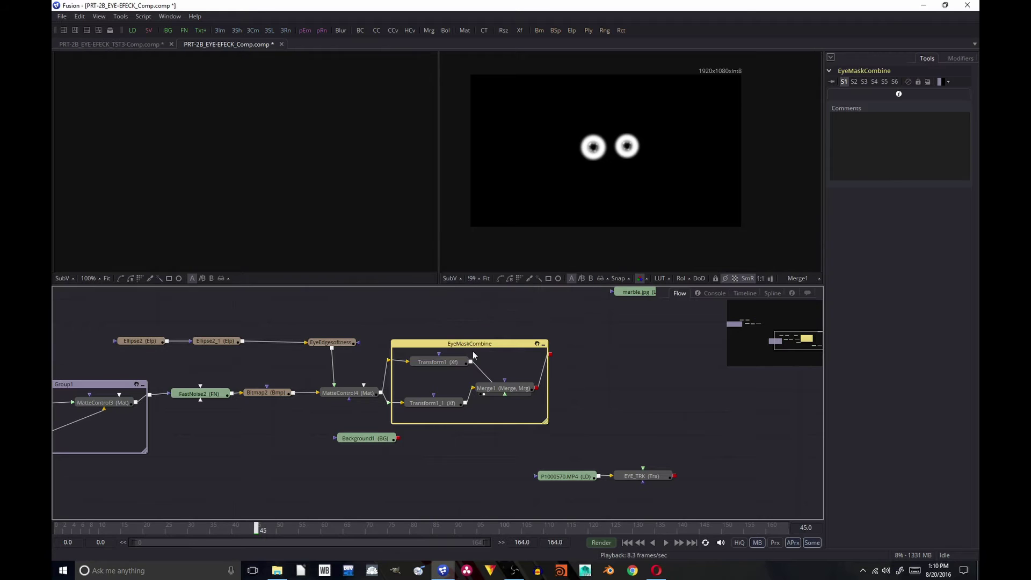
left_click(432, 403)
mouse_move(875, 227)
left_mouse_down()
mouse_move(917, 226)
mouse_move(874, 228)
left_mouse_up()
Check the eye mask against the EYE_TRK tracking at frame 100 and earlier frames.
left_click(706, 414)
scroll(622, 154, "up", 5)
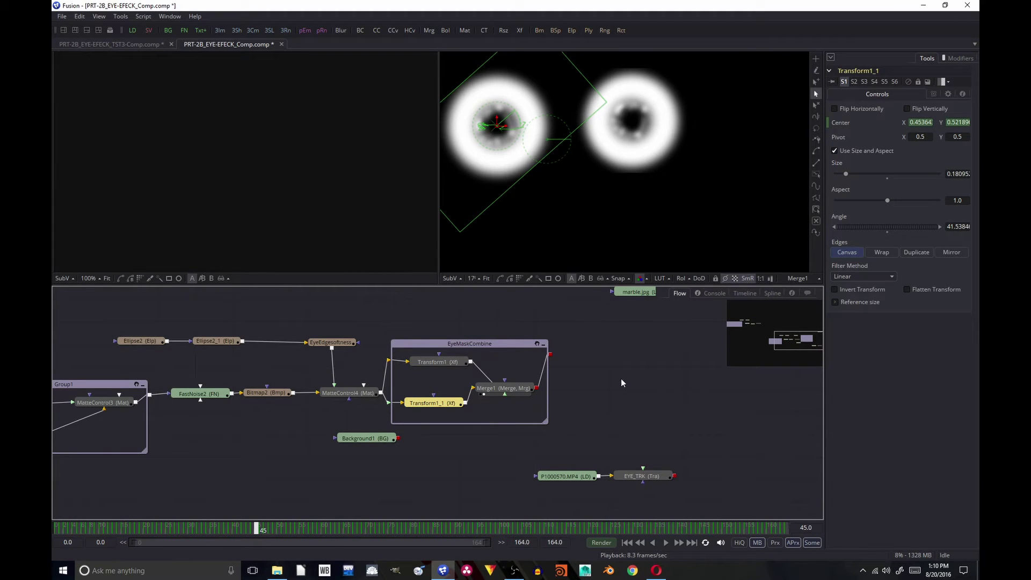
left_click_drag(514, 531, 505, 529)
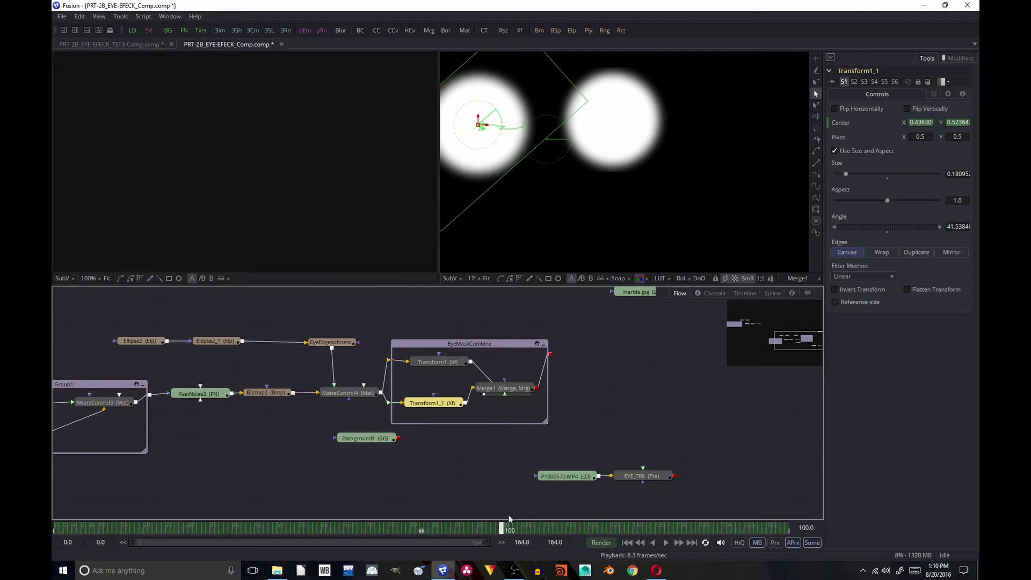
left_click(637, 477)
left_click_drag(434, 529, 332, 502)
left_click(388, 492)
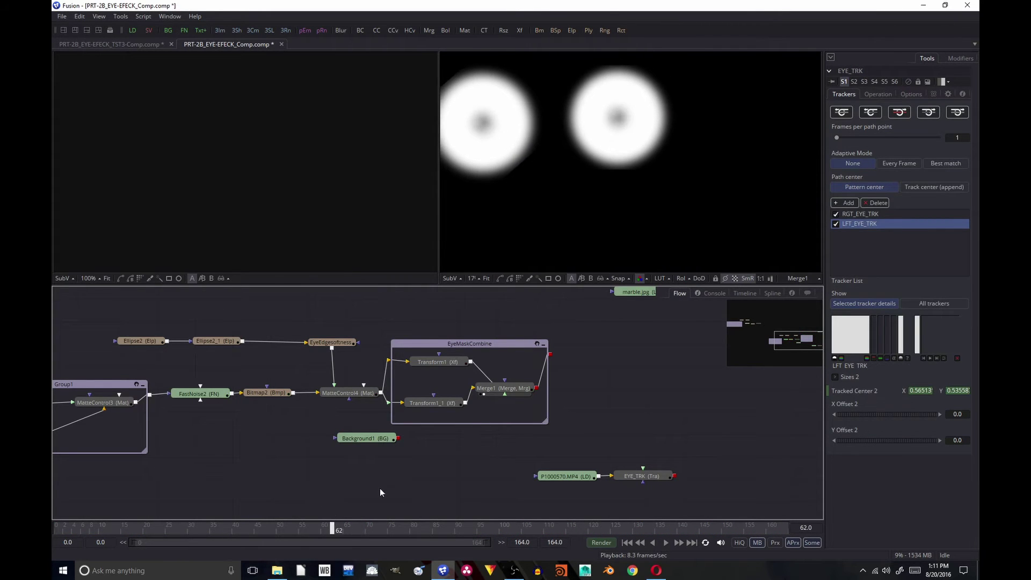
Move Background1, the footage and tracker nodes, and the marble.jpg loader to the right.
scroll(381, 493, "down", 3)
left_click_drag(585, 427, 691, 447)
left_click_drag(588, 446, 692, 464)
left_click_drag(624, 353, 715, 359)
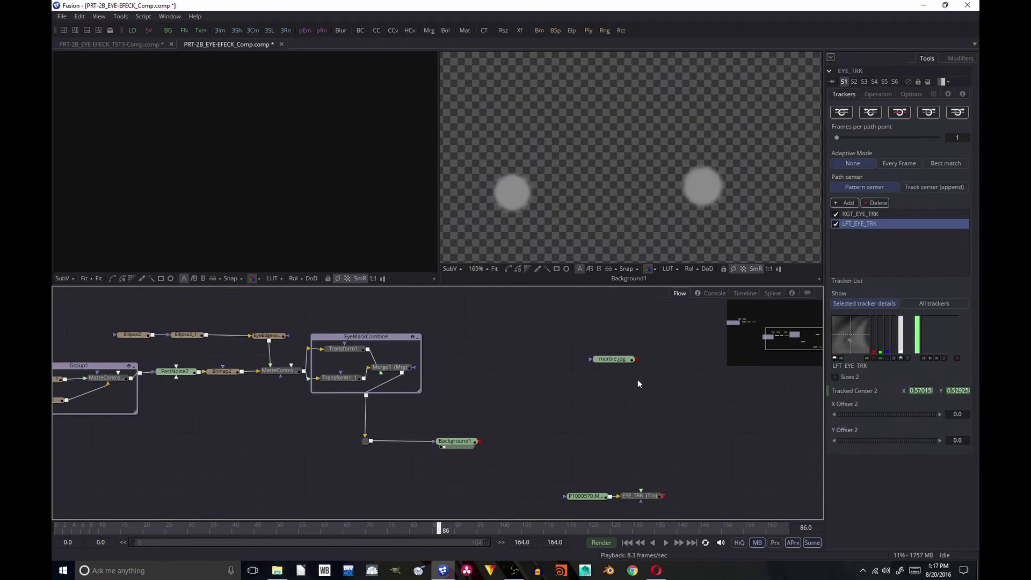
scroll(615, 169, "down", 5)
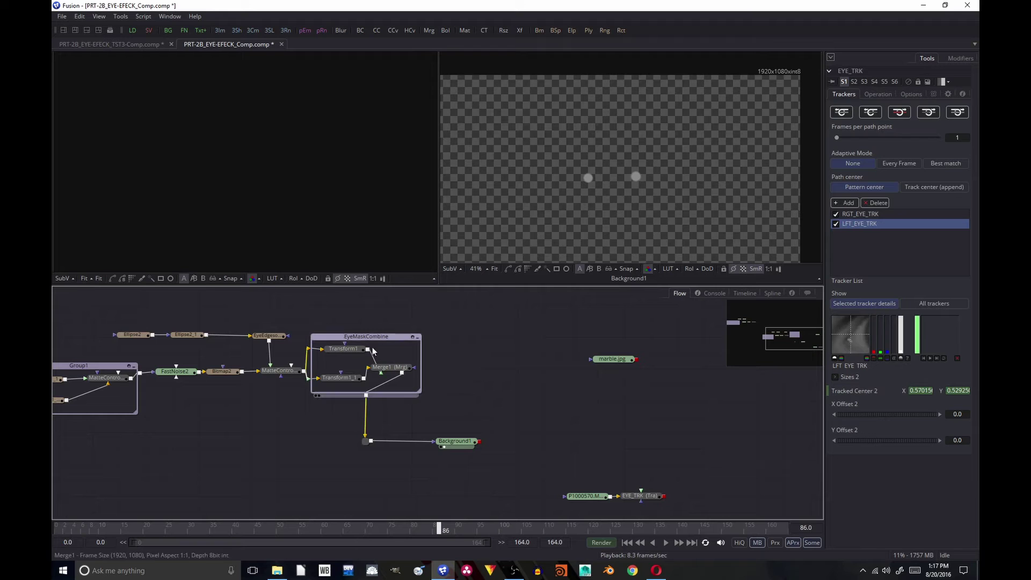
Add PipeRouter2 branching off the Merge1 output and level it with its input.
left_click(368, 416, "ctrl")
mouse_move(368, 417)
left_mouse_down()
mouse_move(527, 394)
mouse_move(373, 398)
left_mouse_up()
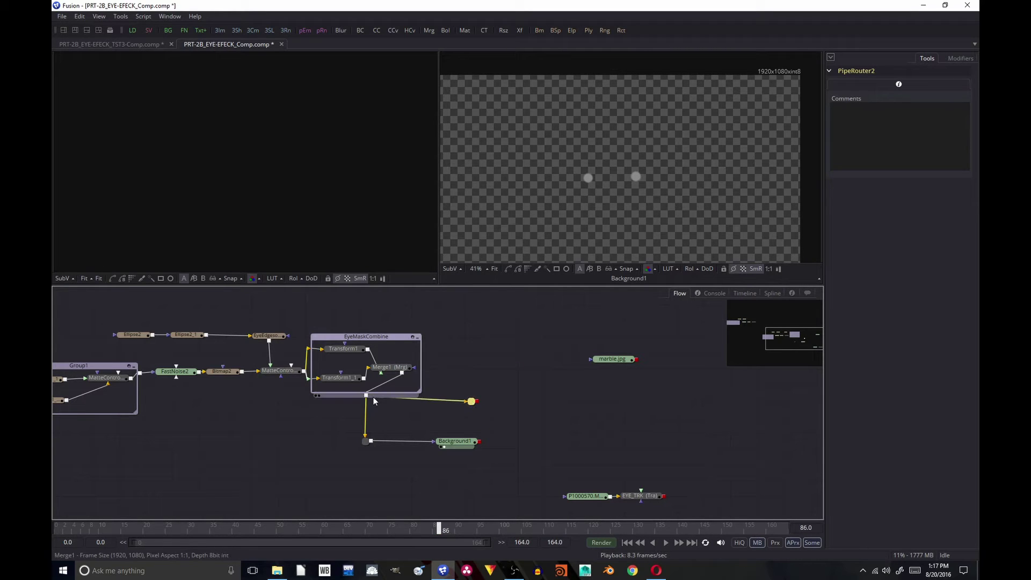
left_click_drag(472, 404, 473, 402)
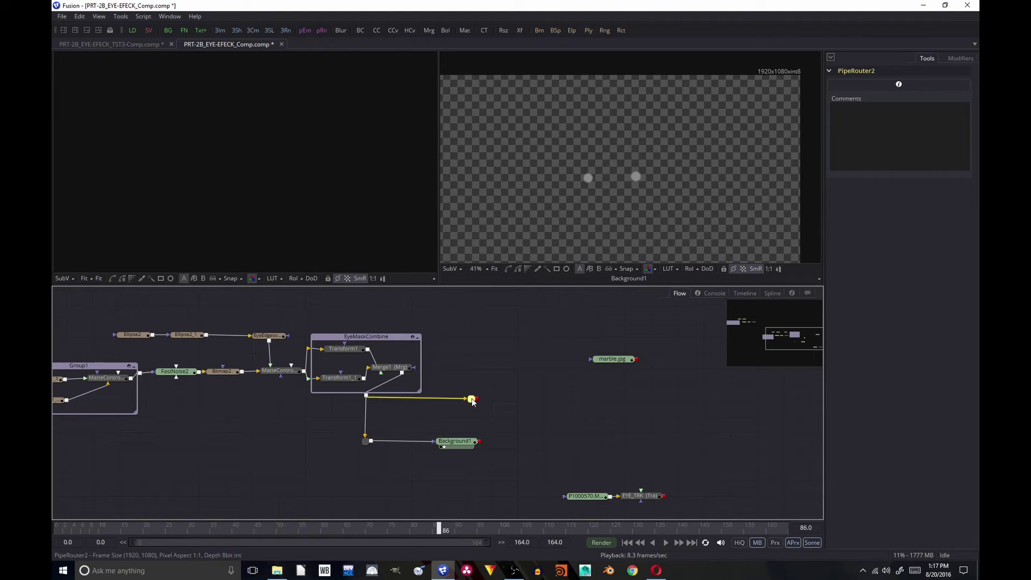
scroll(601, 392, "up", 2)
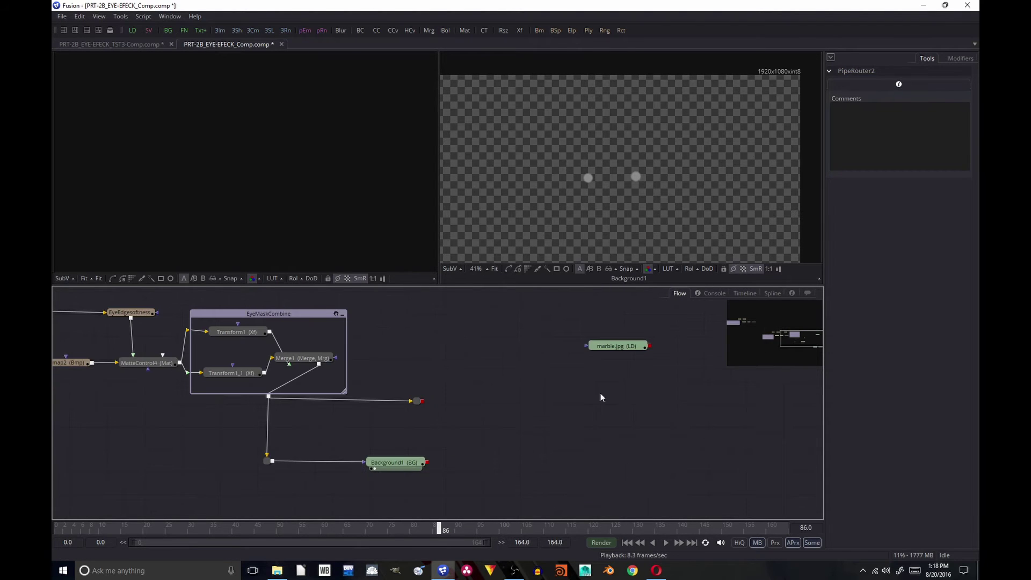
key("ctrl+space")
Add Merge2 after Background1 with marble.jpg as its foreground, and view its result.
type("merg")
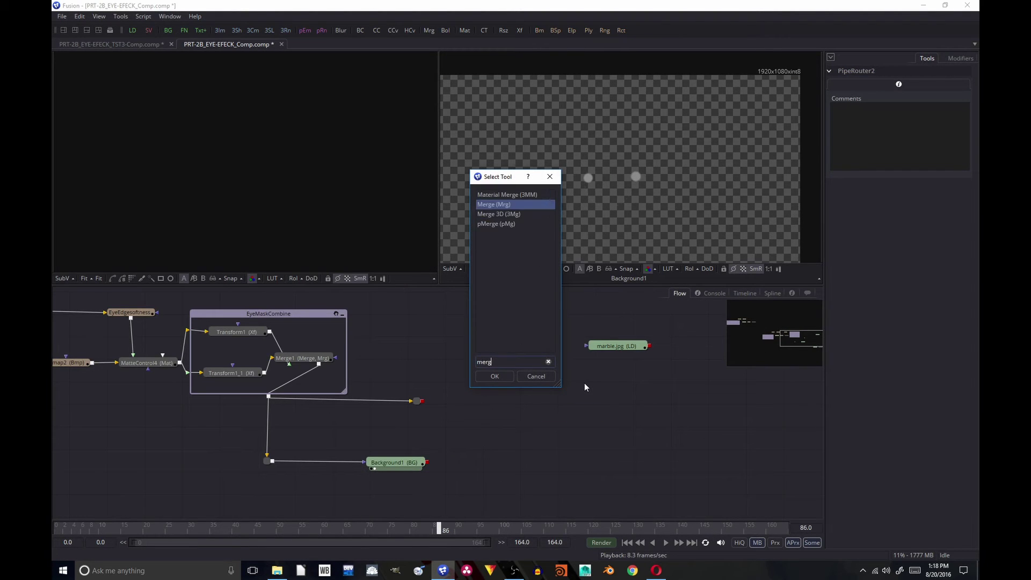
key("Return")
left_click_drag(571, 415, 431, 467)
left_click_drag(613, 451, 650, 349)
left_click_drag(623, 452, 591, 465)
left_click(563, 469)
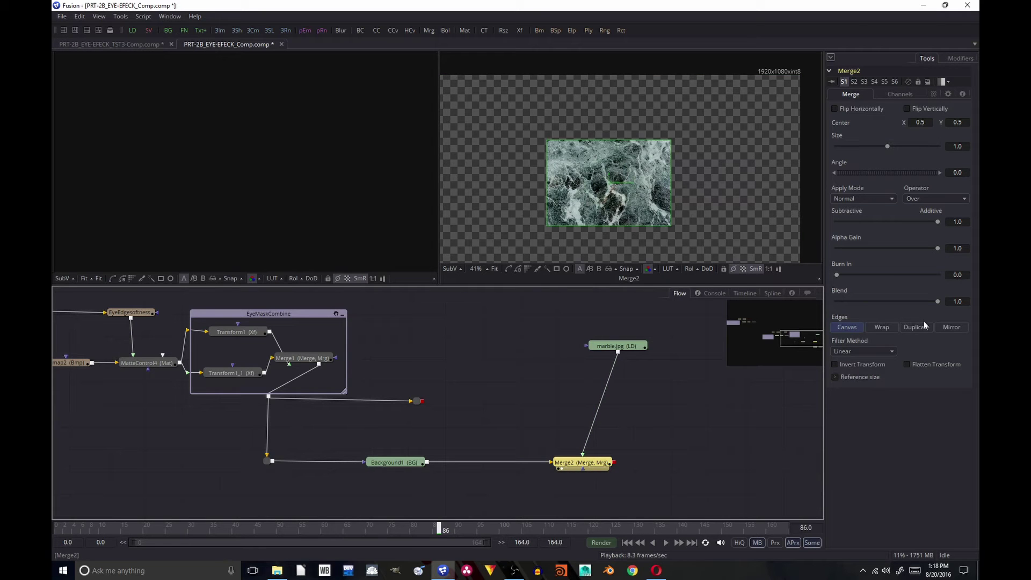
Set Merge2's blend to 0.5 and link its centre to RGT_EYE_TRK_PTH position.
left_click(959, 299)
type("0.5")
key("Tab")
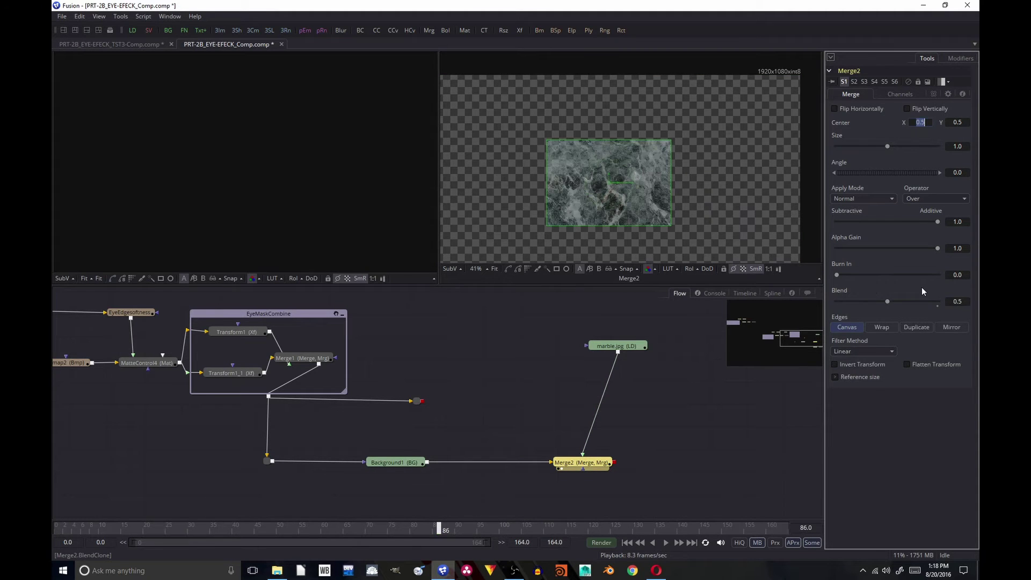
right_click(850, 127)
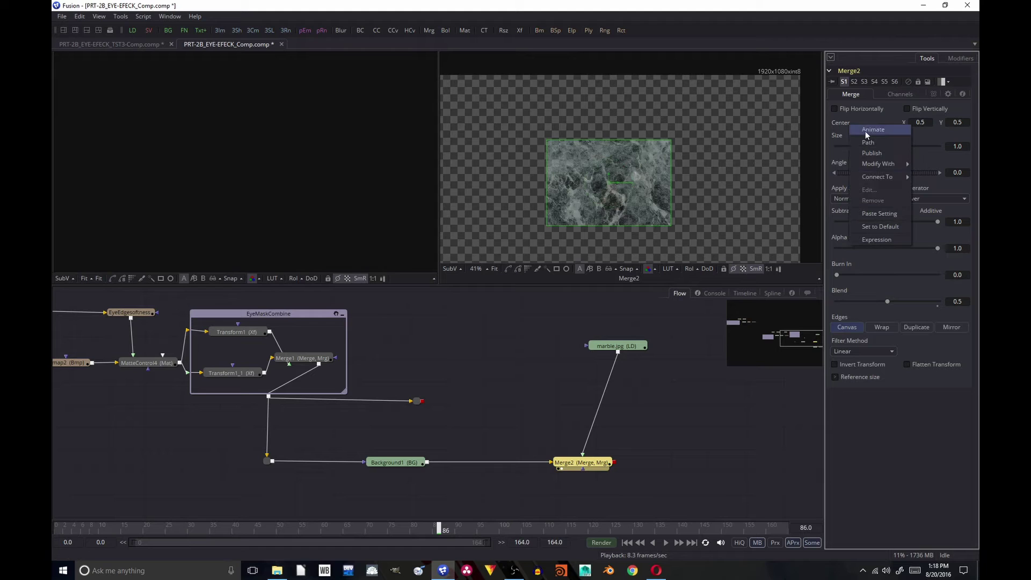
mouse_move(885, 178)
mouse_move(814, 199)
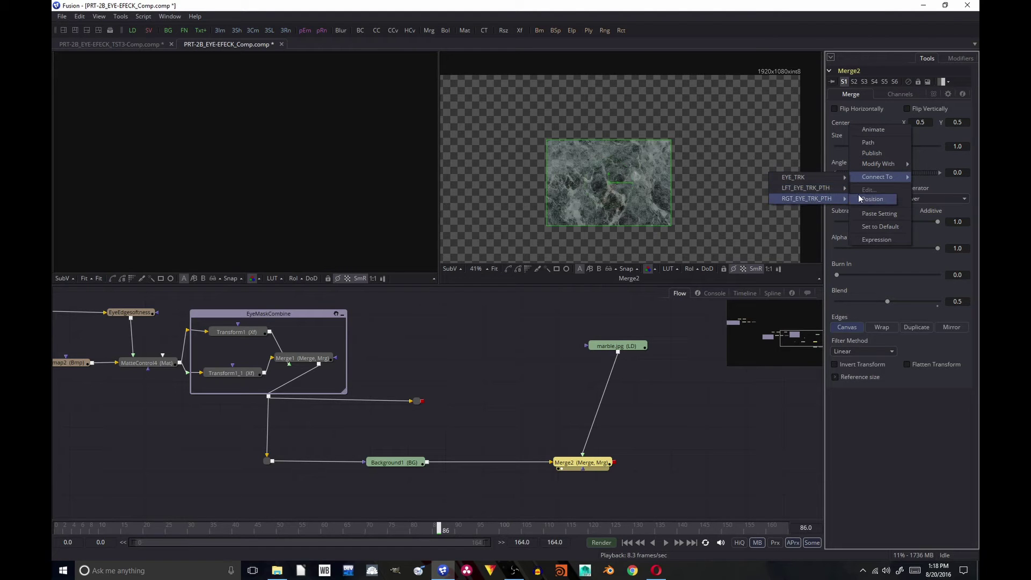
left_click(859, 199)
Wire Merge2's mask input to the PipeRouter2 eye mask and select marble.jpg.
left_click(708, 430)
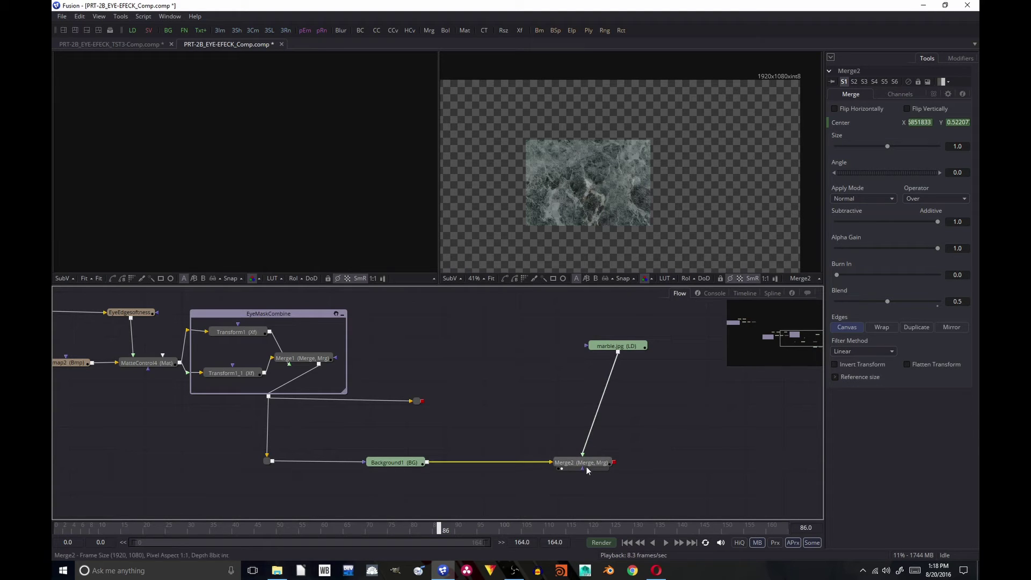
left_click_drag(584, 469, 418, 402)
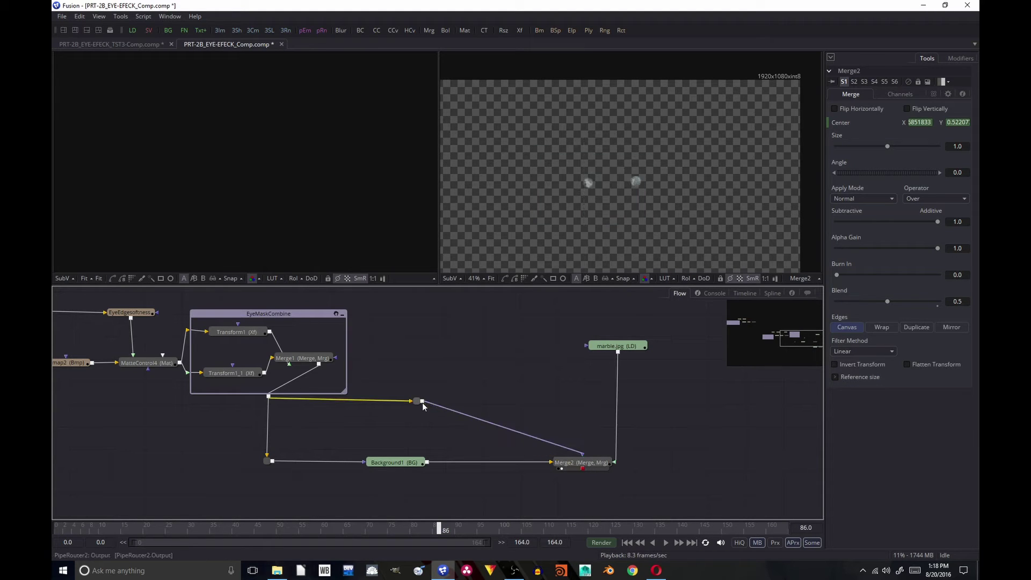
scroll(637, 169, "up", 2)
scroll(636, 170, "up", 2)
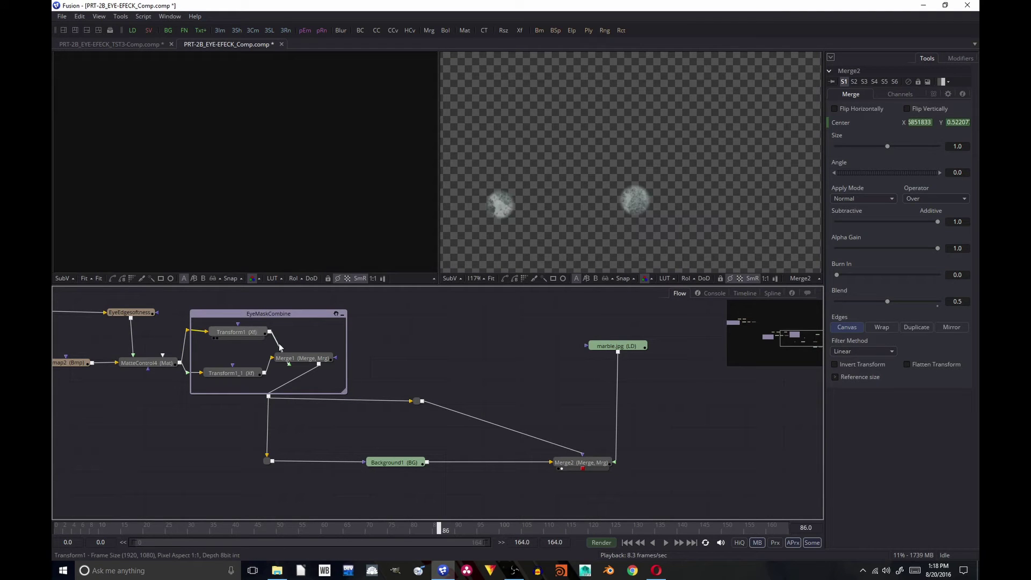
left_click(593, 465)
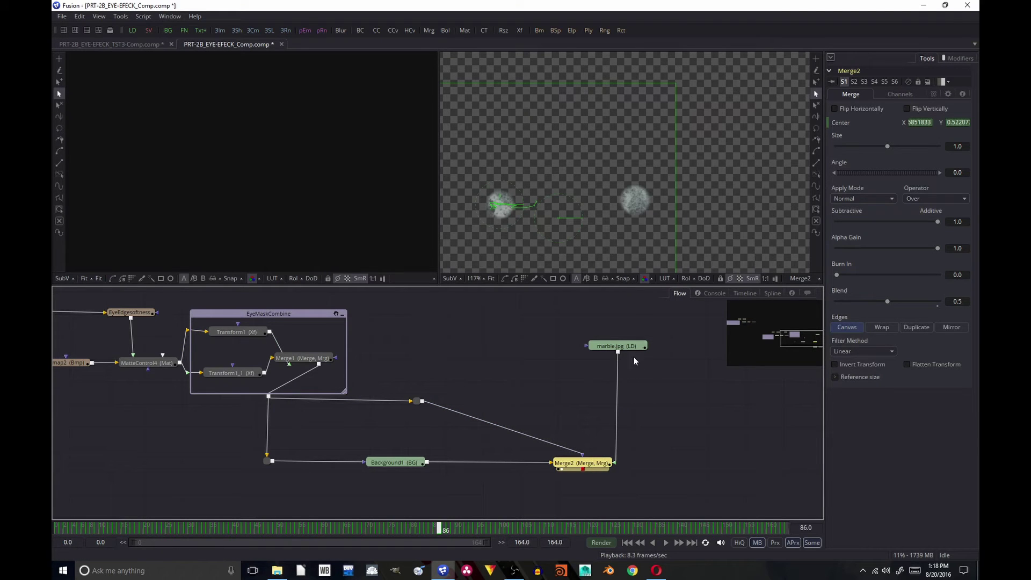
left_click(626, 345)
Insert Blur1 and Transform2 after marble.jpg.
key("shift+space")
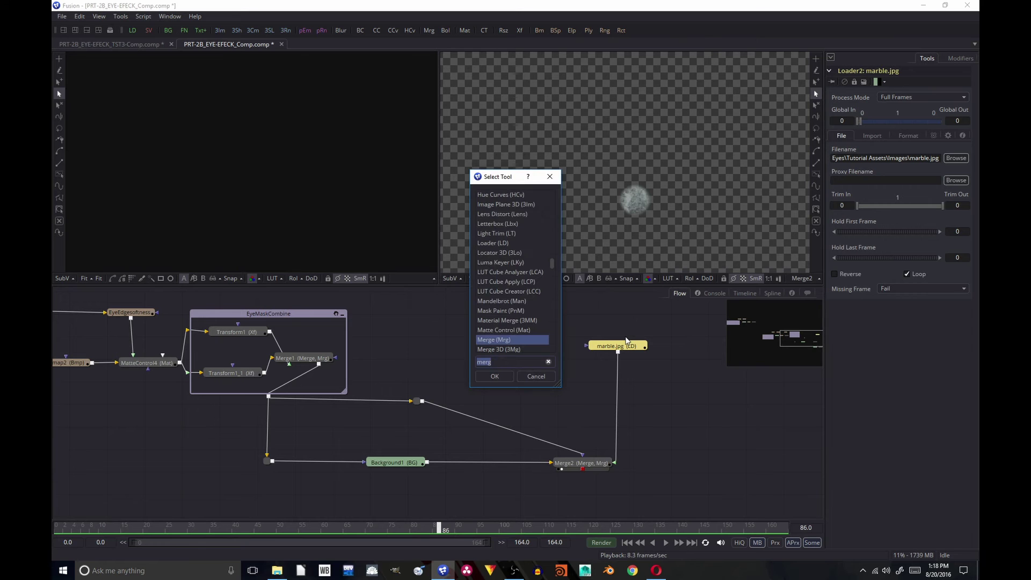
type("blur")
key("Return")
key("shift+space")
type("transform")
key("Return")
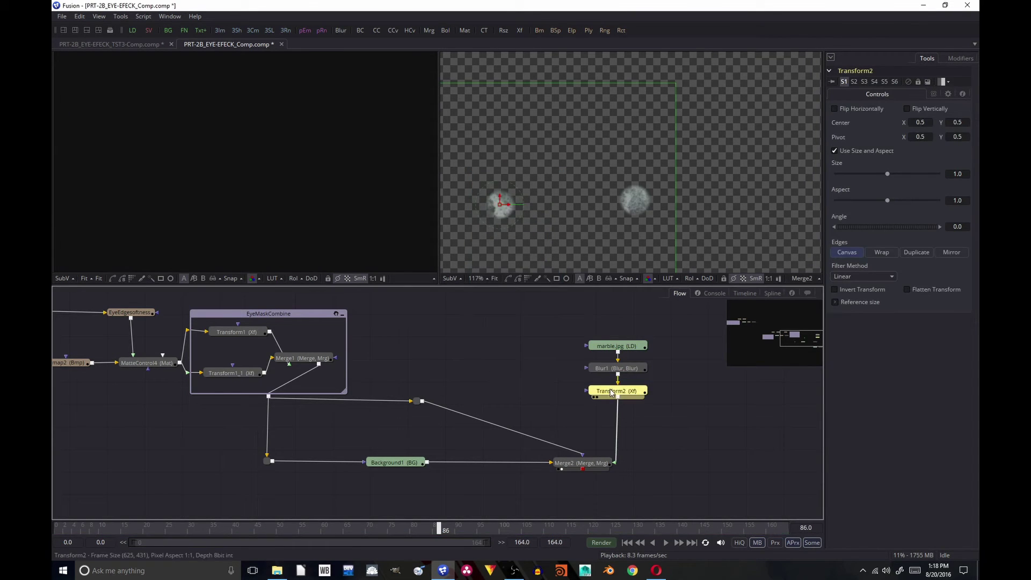
left_click_drag(612, 394, 603, 393)
left_click(617, 368)
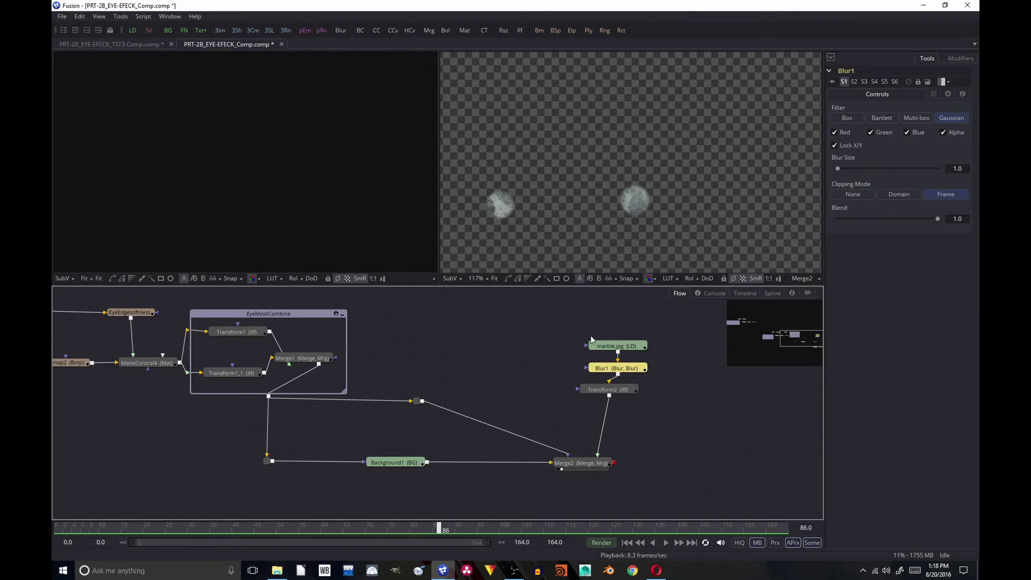
left_click(595, 391)
Shrink the marble texture to about 0.30 size and rotate it slightly.
left_click_drag(573, 192, 643, 161)
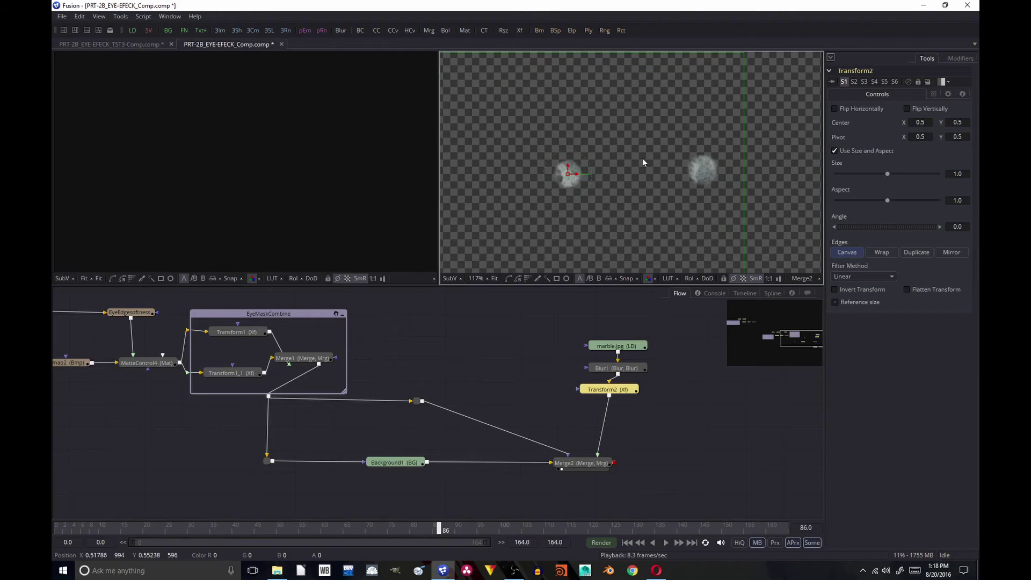
left_click_drag(746, 161, 562, 185)
scroll(570, 178, "up", 2)
left_click_drag(439, 530, 305, 528)
left_click_drag(606, 390, 593, 392)
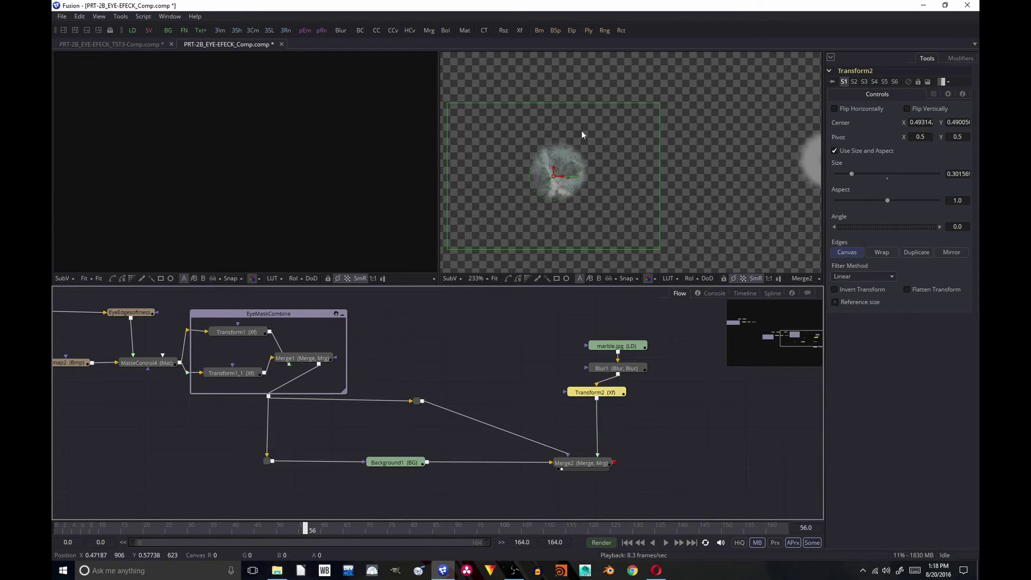
left_click_drag(578, 180, 580, 195)
Move marble.jpg and Blur1 up-right in the graph and nudge the marble eye image left.
left_click(586, 465)
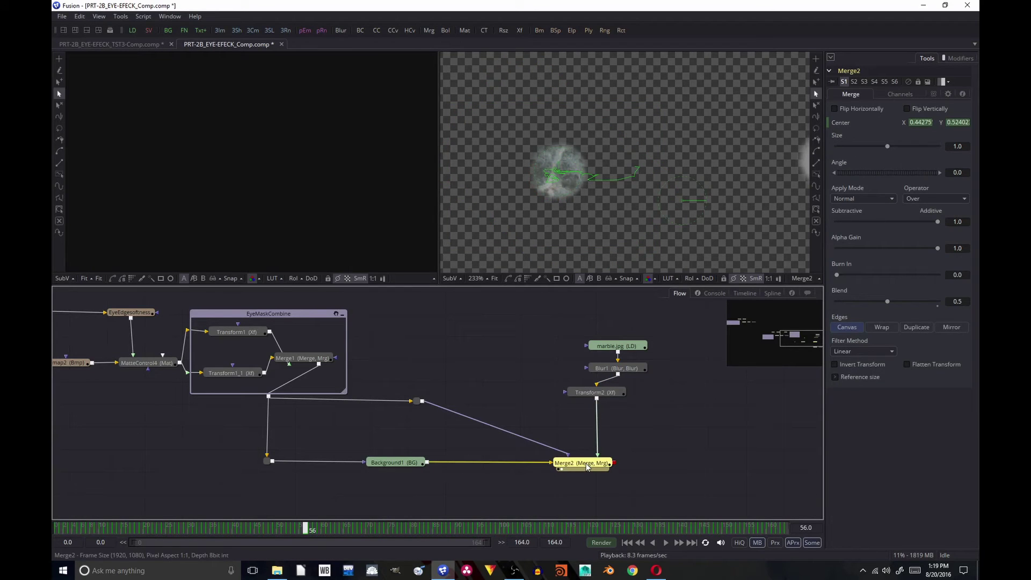
left_click(606, 392)
left_click_drag(606, 334, 634, 363)
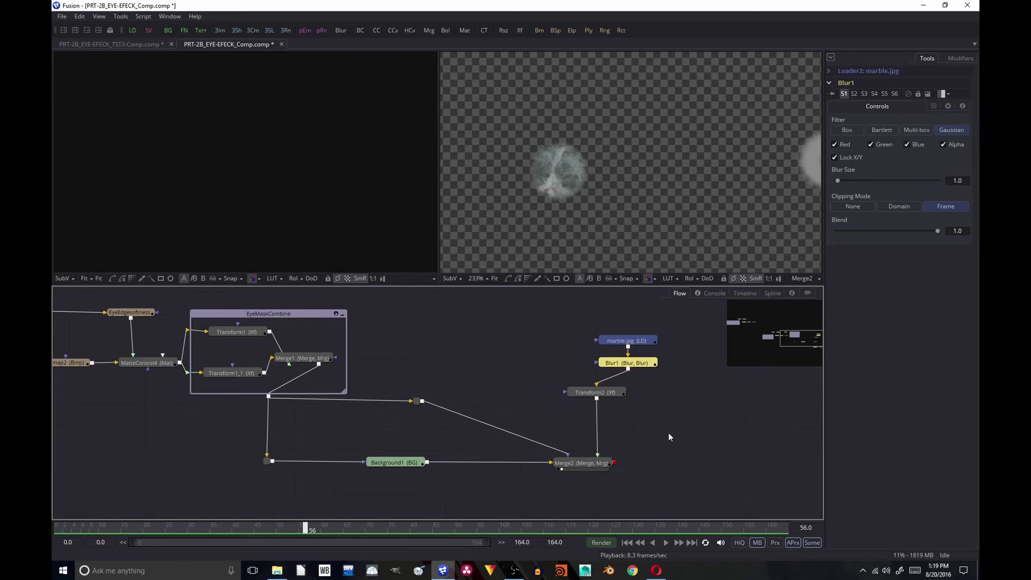
left_click(593, 392)
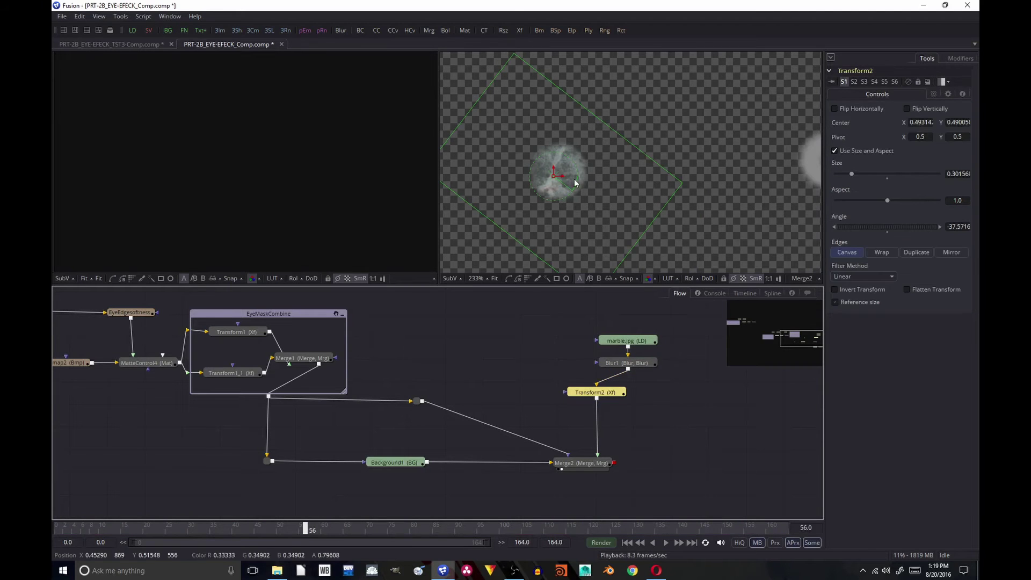
left_click_drag(563, 181, 558, 179)
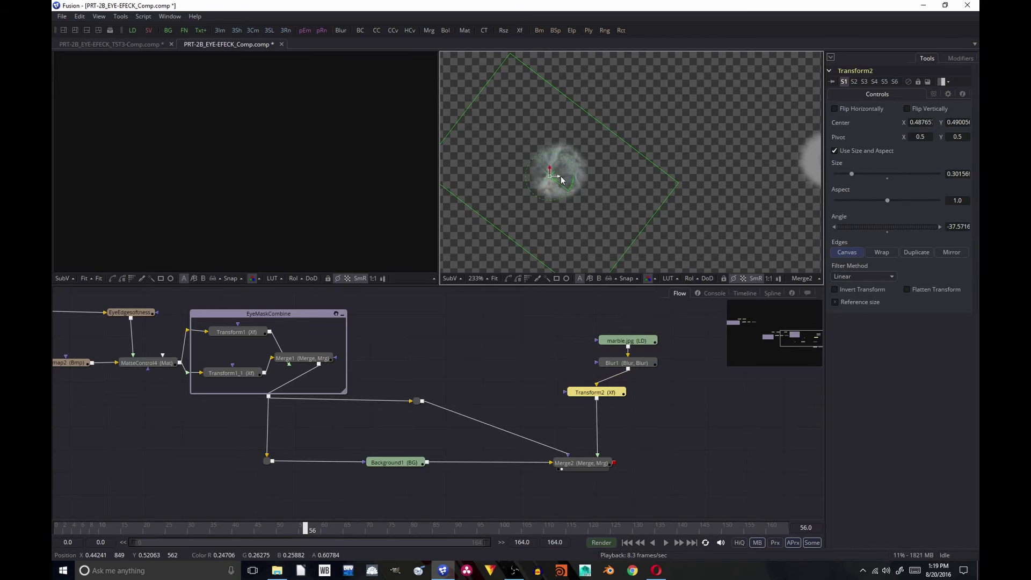
left_click(690, 406)
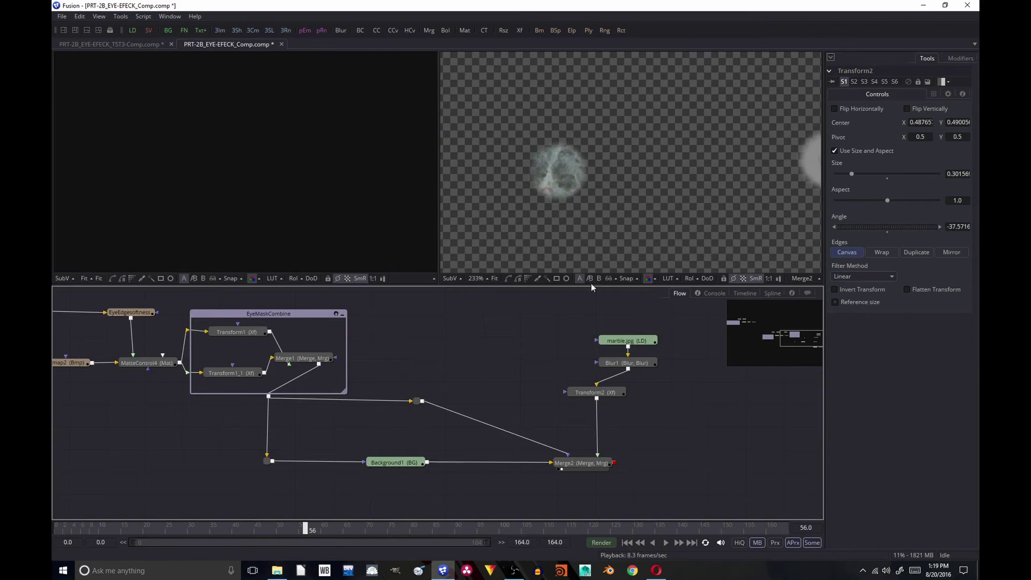
Move the marble eye image up, easing Transform2's angle to -23.6°, then select Transform2 and Merge2.
left_click(594, 392)
left_click_drag(547, 177, 573, 162)
left_click(689, 379)
left_click_drag(552, 384, 648, 475)
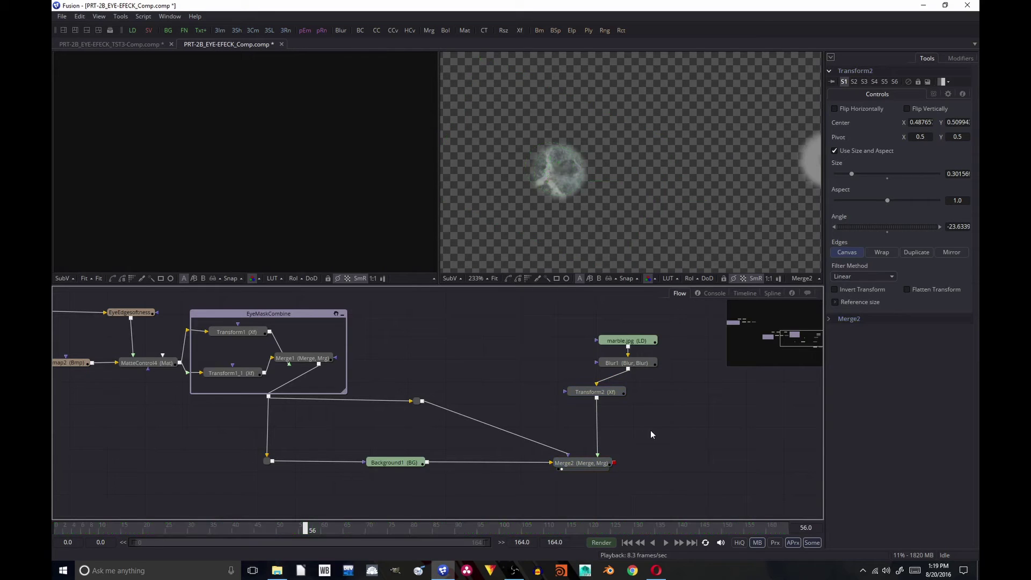
key("ctrl+space")
Add a Merge3 node right of Merge2, with Merge2's output as its background.
type("merge")
key("Return")
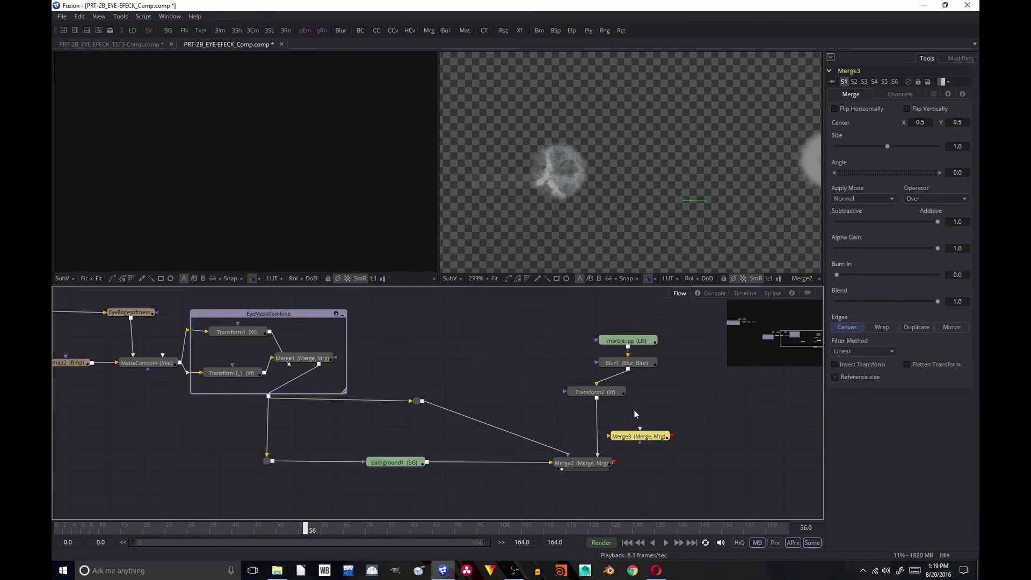
left_click_drag(619, 439, 620, 467)
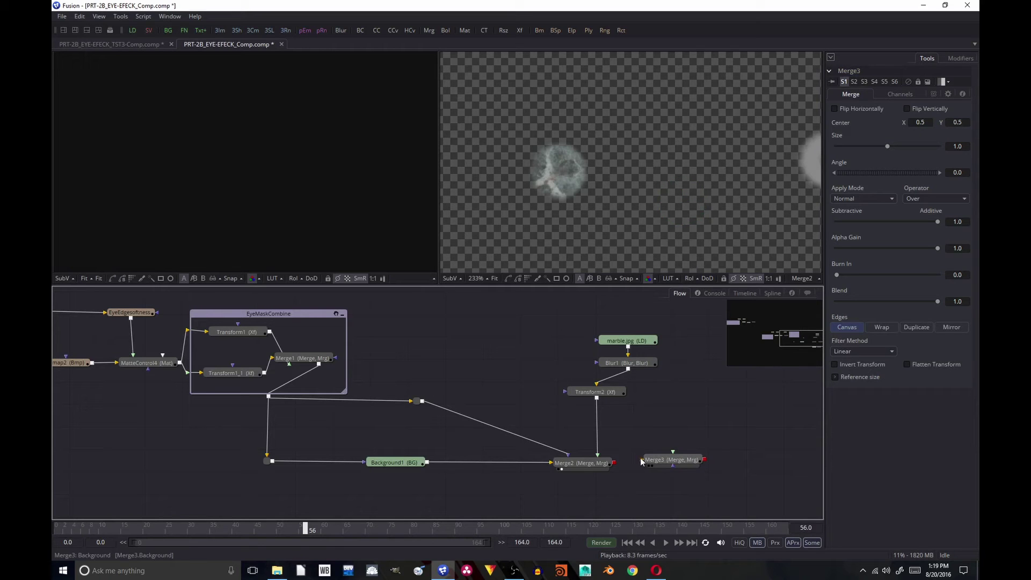
left_click(660, 425)
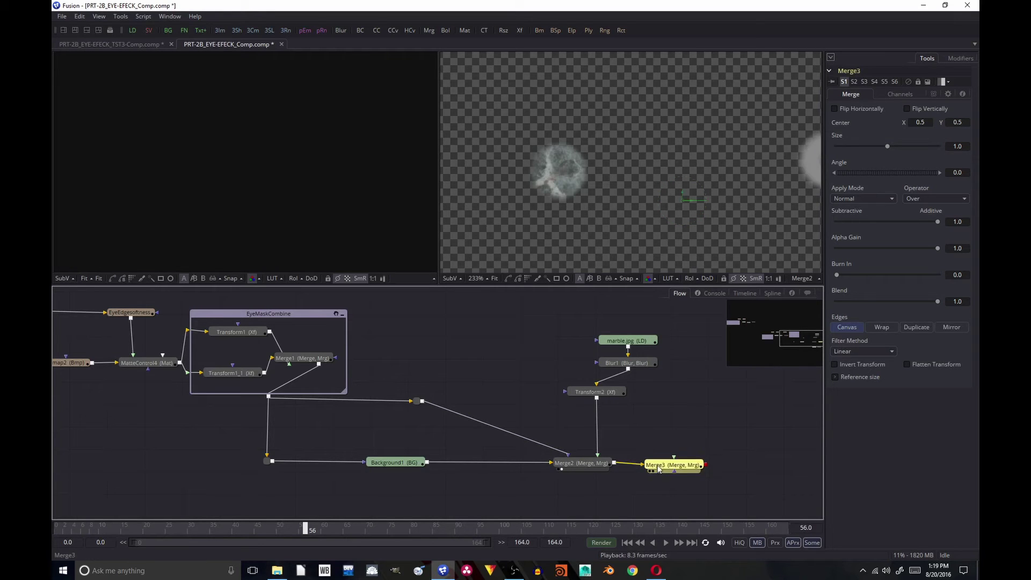
Connect Merge3's centre to the LFT_EYE_TRK_PTH tracking path's Position.
right_click(841, 123)
mouse_move(854, 182)
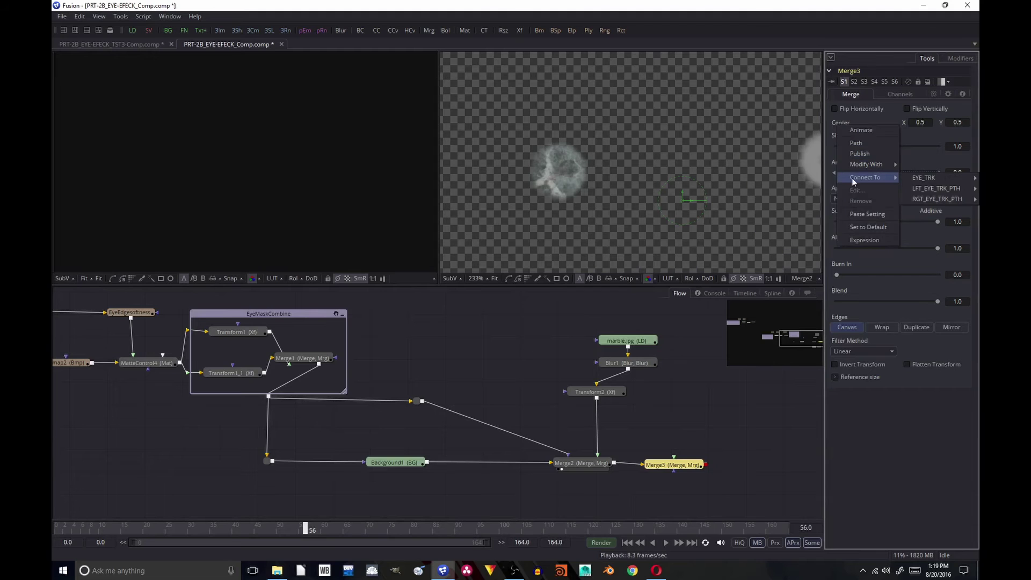
left_click(890, 189)
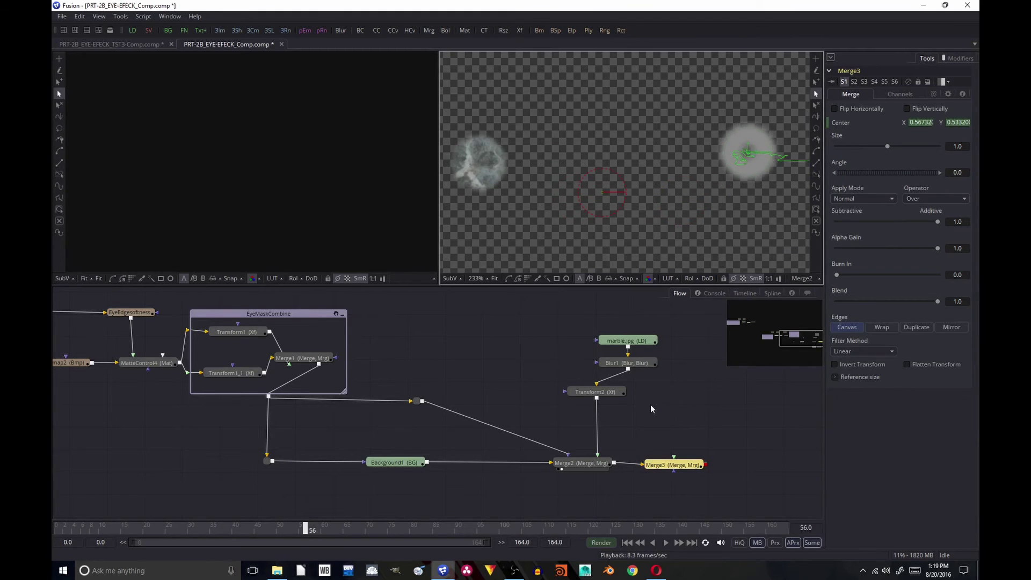
left_click(613, 391)
left_click(673, 392)
key("ctrl+space")
Add Transform3 taking Blur1's marble and feeding it into Merge3's foreground, viewing Merge3.
type("transform")
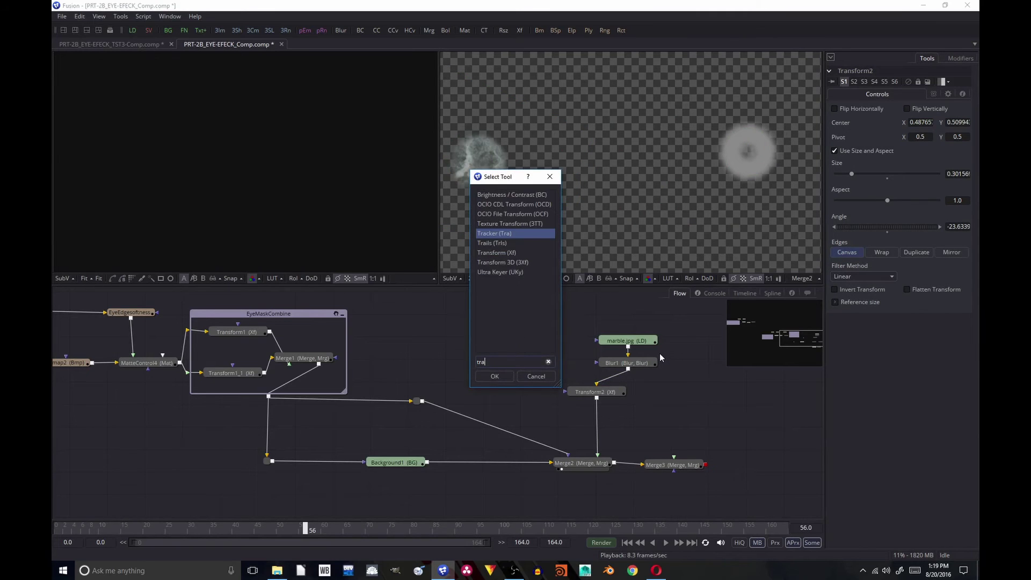
key("Return")
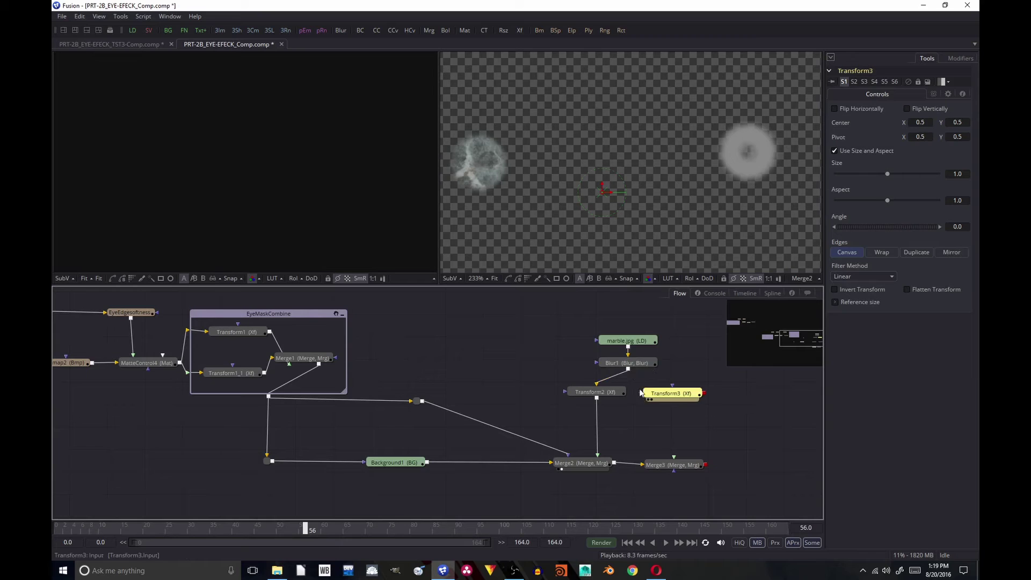
left_click_drag(641, 393, 630, 371)
left_click_drag(674, 458, 687, 391)
left_click(652, 472)
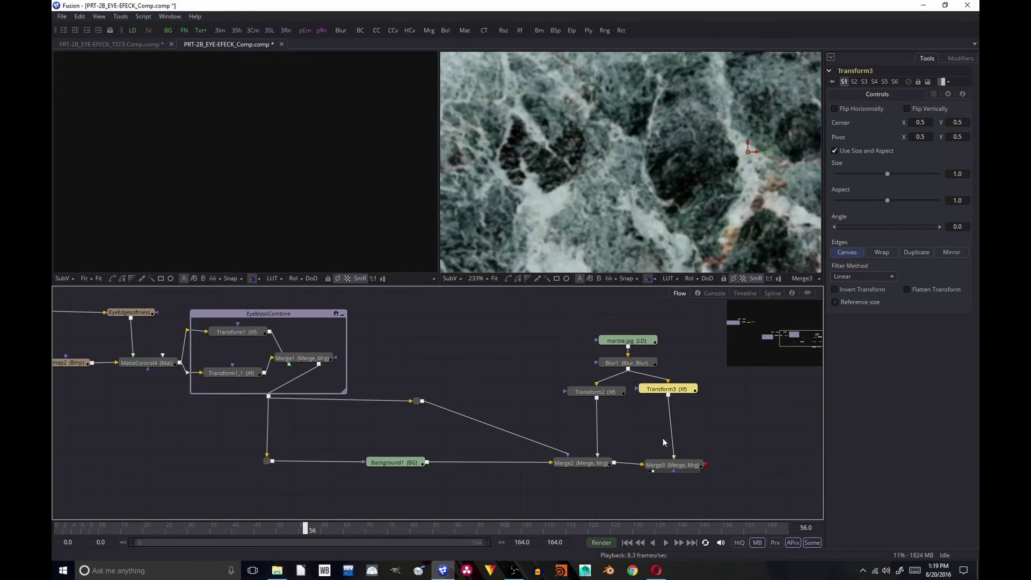
Route the eye mask through a pipe router into Merge3's mask input.
left_click_drag(675, 472, 408, 398)
left_click(502, 428, "alt")
left_click_drag(658, 456, 504, 432)
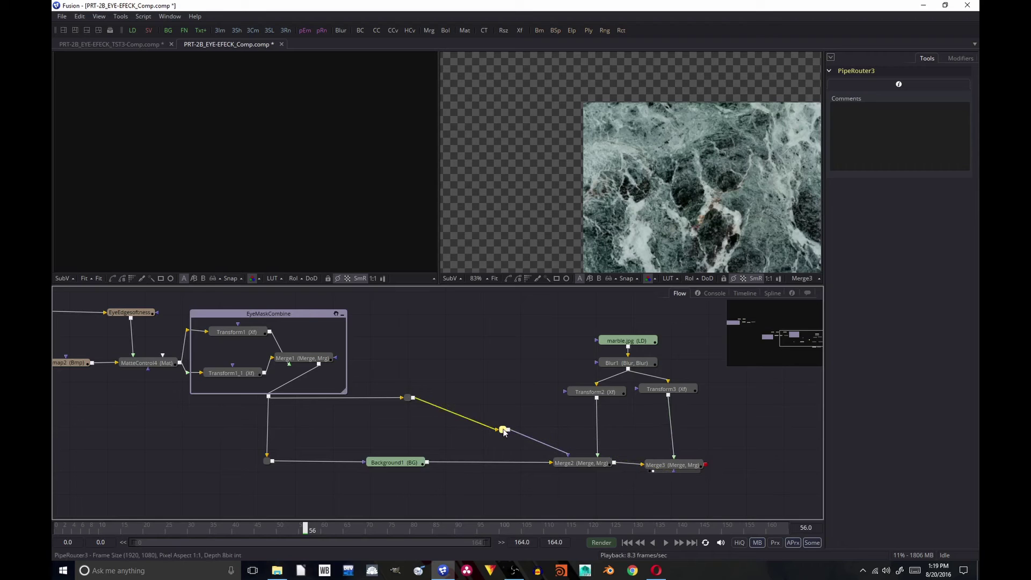
left_click_drag(503, 430, 530, 428)
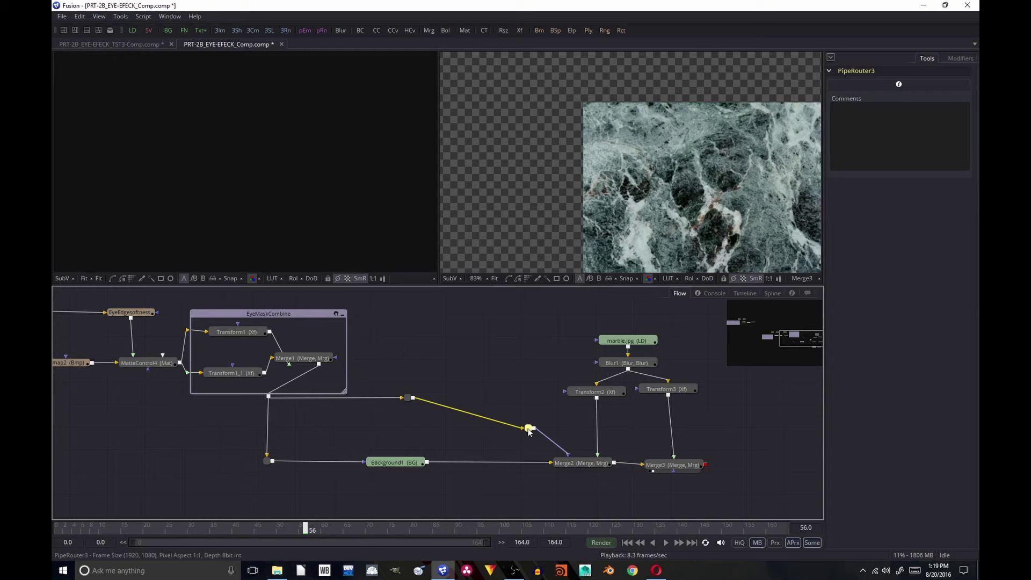
left_click_drag(675, 471, 533, 429)
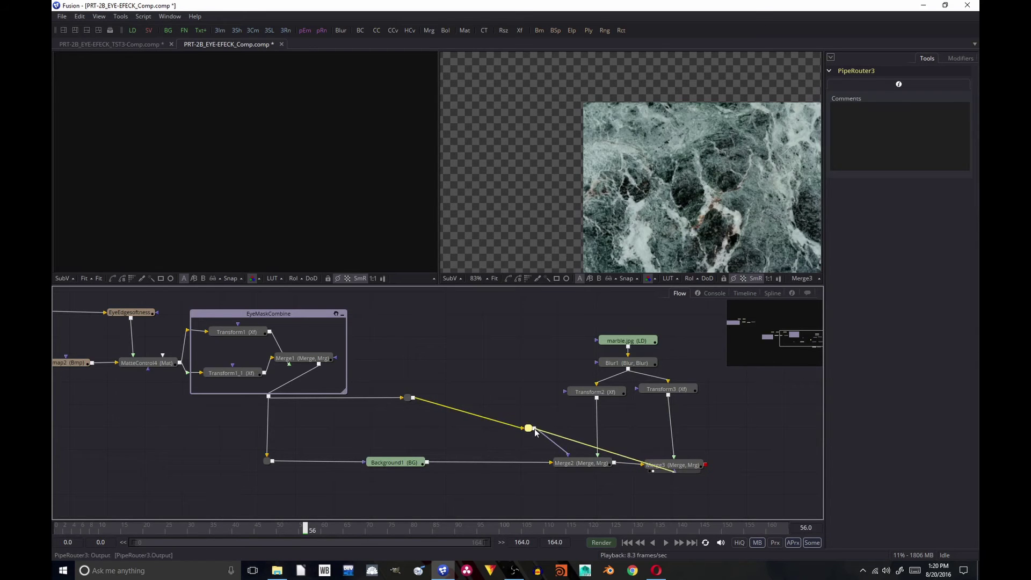
Scale the second marble copy in Transform3 down to 0.313 to fit the eye.
scroll(676, 215, "up", 2)
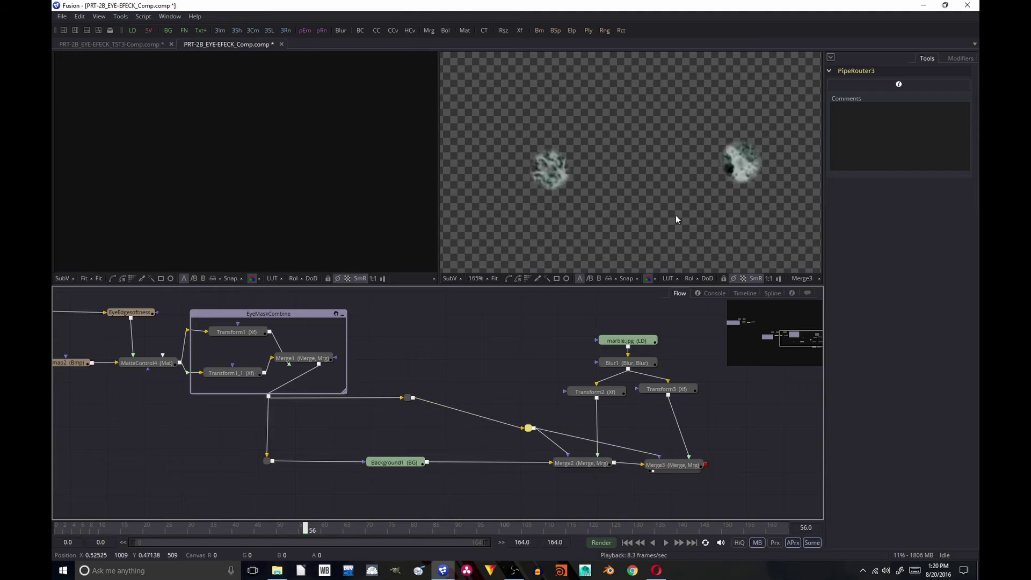
left_click(678, 390)
scroll(736, 143, "down", 4)
left_click_drag(707, 138, 682, 133)
scroll(679, 138, "up", 3)
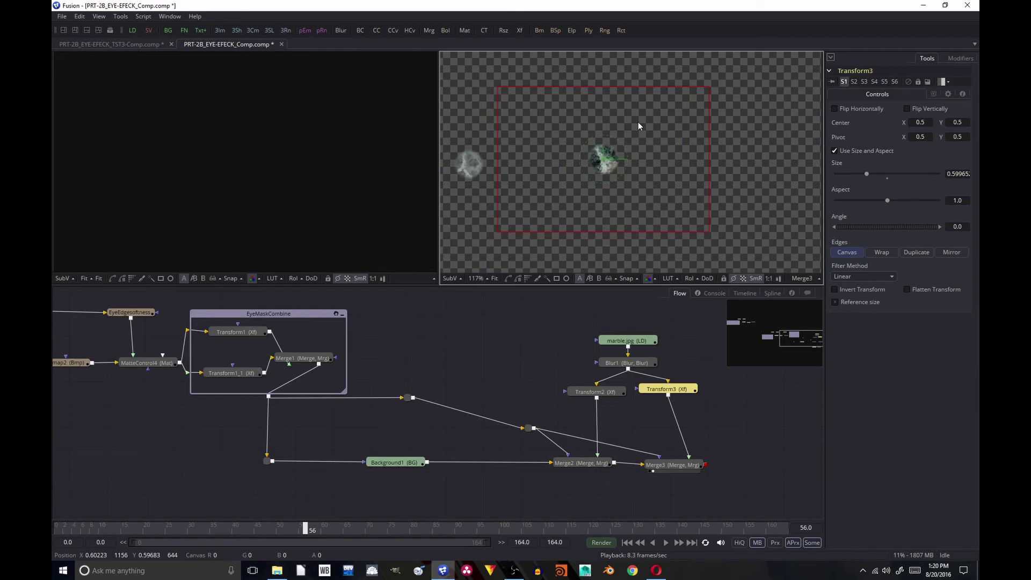
left_click_drag(497, 153, 545, 154)
scroll(629, 142, "up", 2)
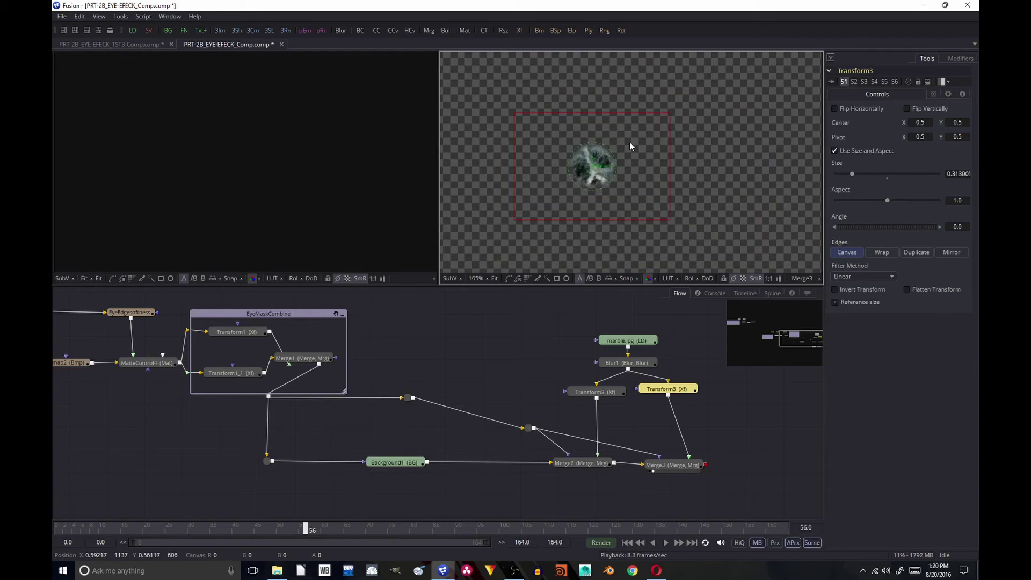
Set Merge3's blend to 0.5.
left_click(673, 465)
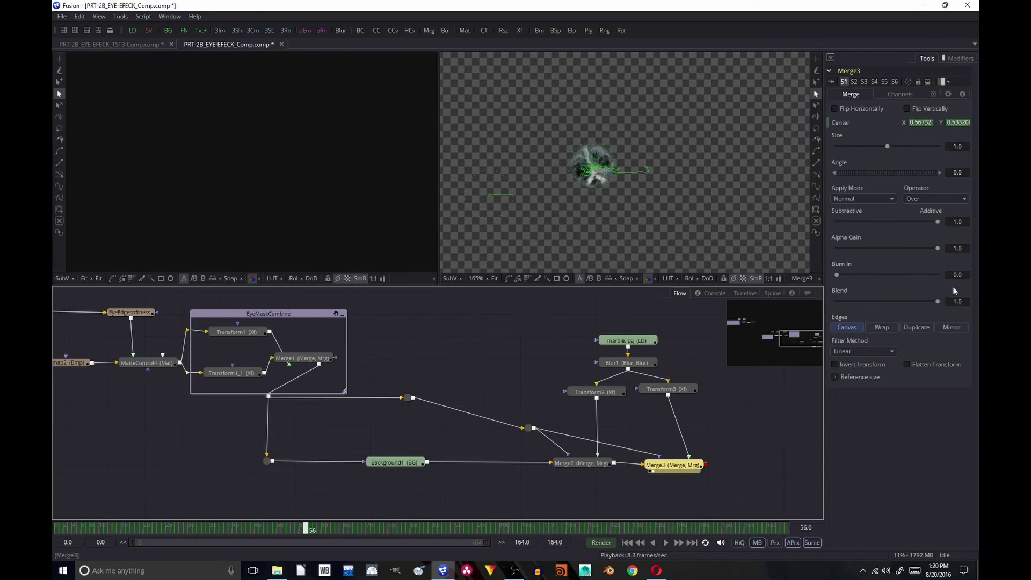
type("0.5")
key("Tab")
Rotate Transform3's marble copy to -60.67 degrees.
left_click(667, 389)
mouse_move(611, 149)
left_mouse_down()
mouse_move(617, 173)
mouse_move(597, 167)
mouse_move(595, 144)
mouse_move(611, 153)
left_mouse_up()
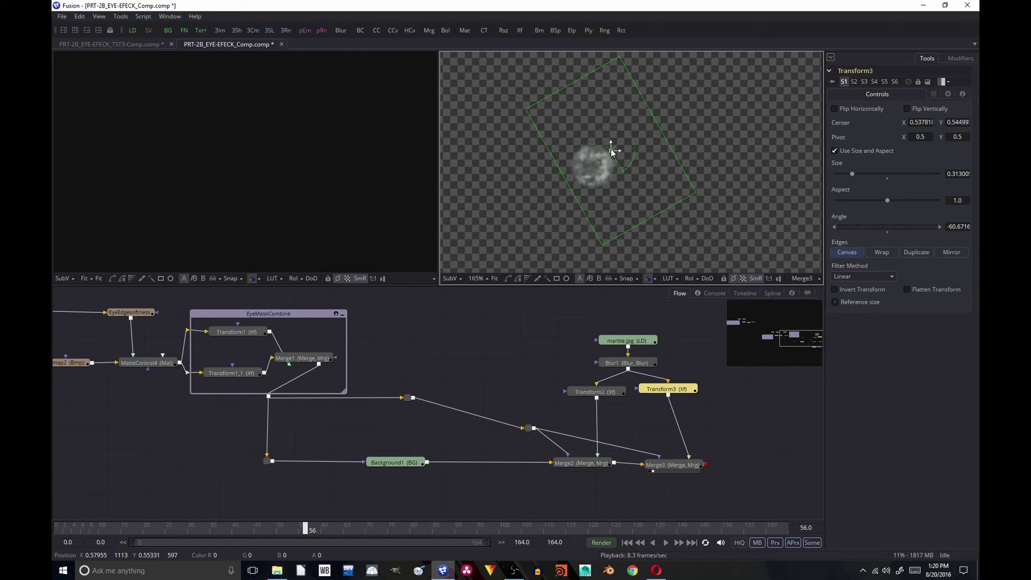
left_click(760, 384)
left_click(665, 466)
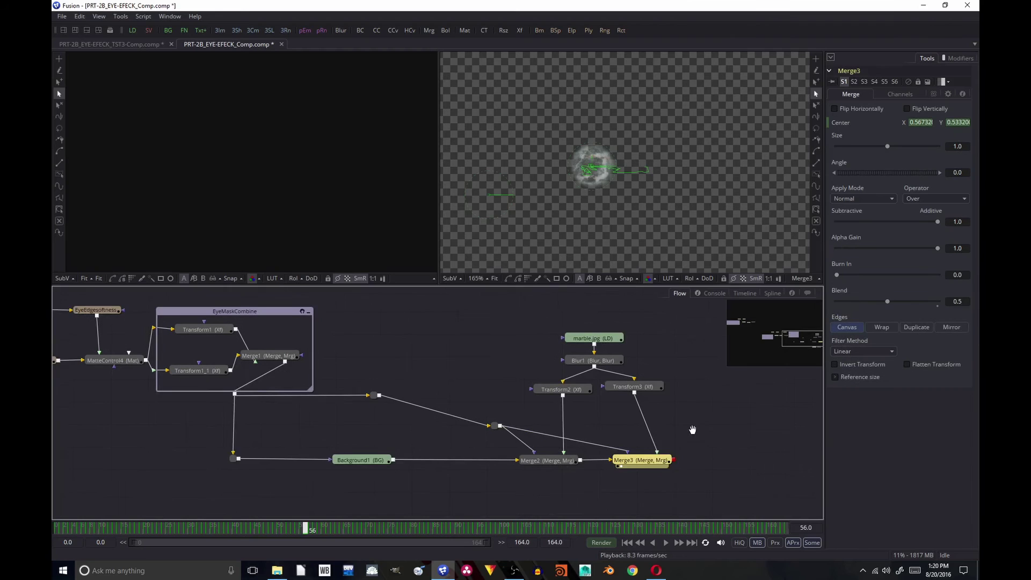
Add Merge4 layering Merge3's marble eyes over the EYE_TRK footage, shown in the right viewer.
key("ctrl+space")
type("merge")
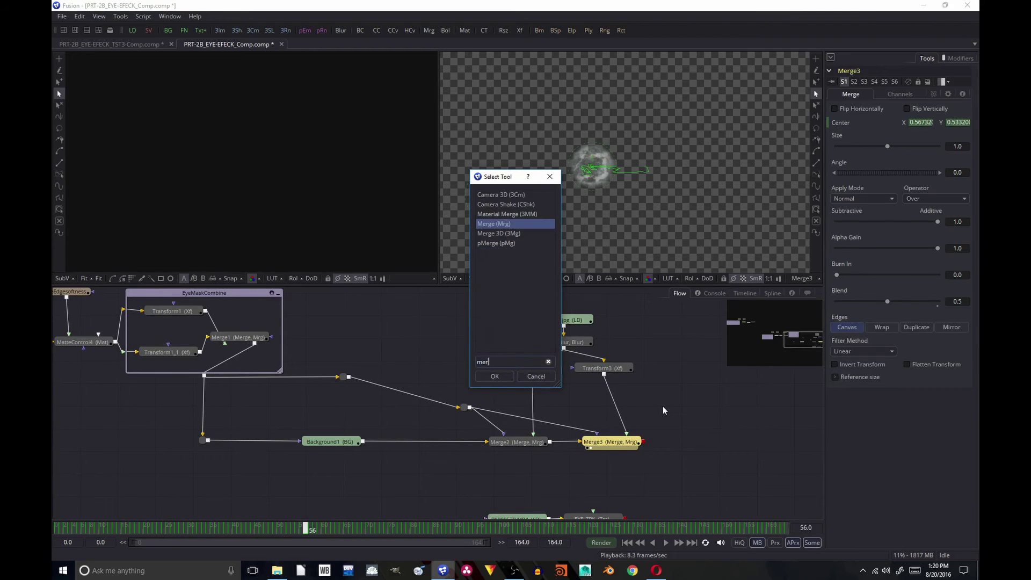
key("Return")
left_click_drag(613, 462, 715, 414)
left_click_drag(647, 444, 643, 442)
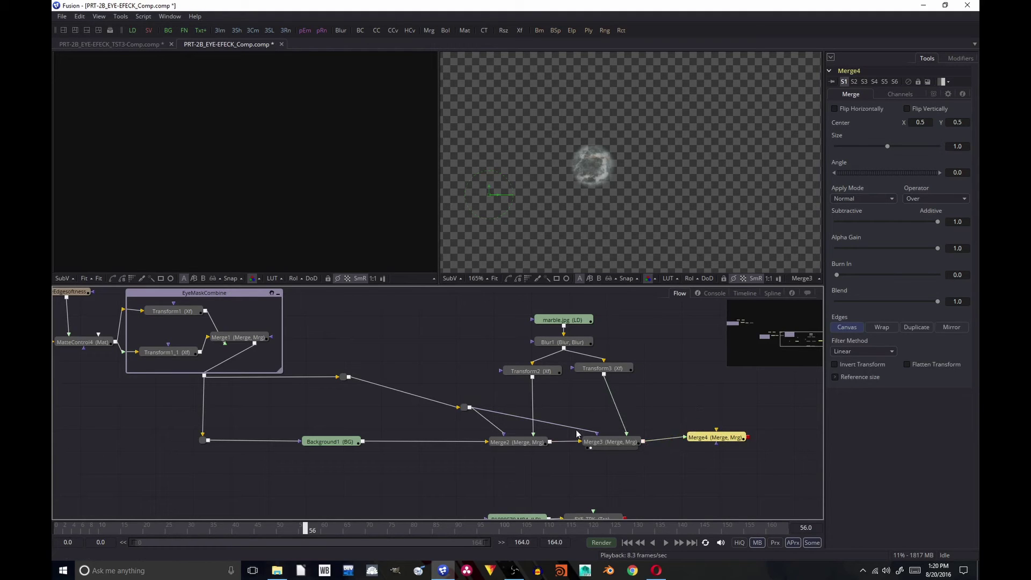
left_click_drag(717, 433, 626, 520)
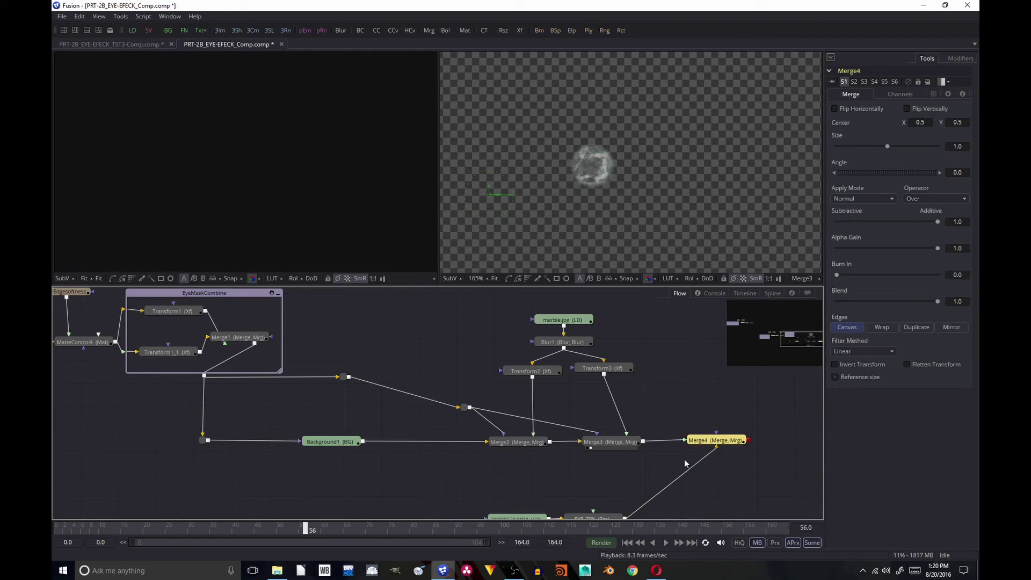
key("2")
scroll(600, 180, "down", 3)
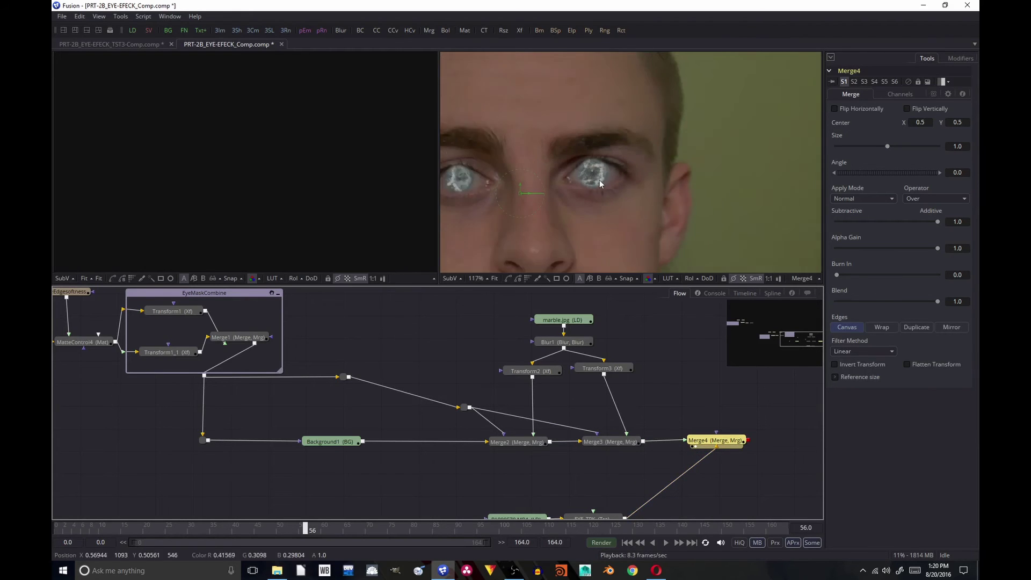
Reduce Transform1's size to 0.0486 so the marble fits the iris.
left_click(172, 311)
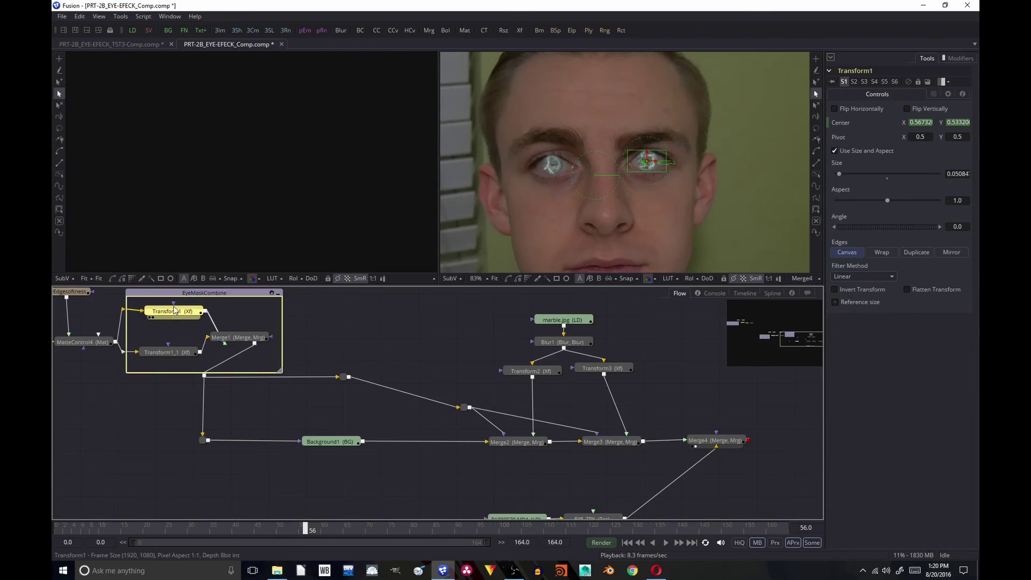
scroll(675, 156, "up", 5)
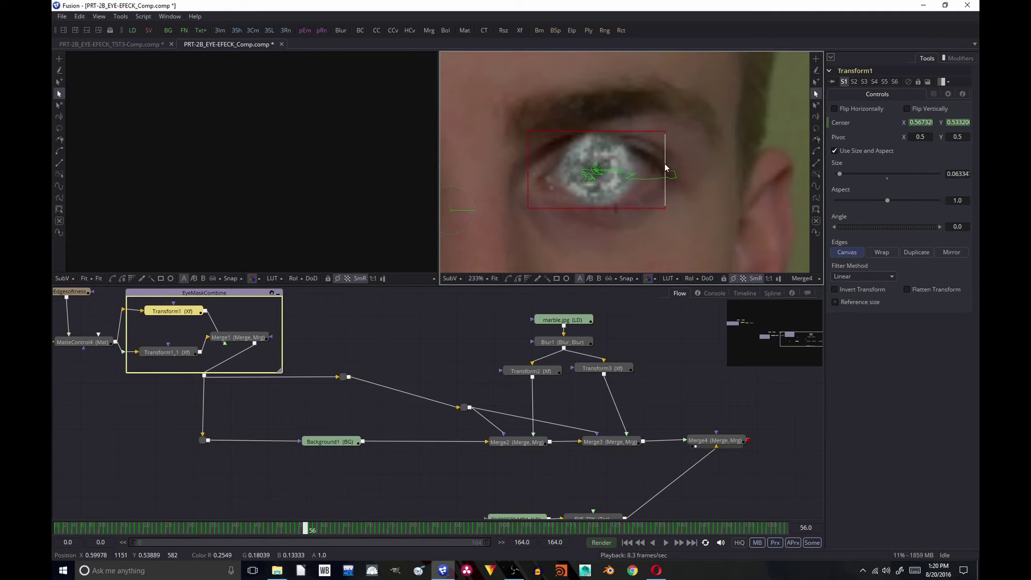
left_click(685, 373)
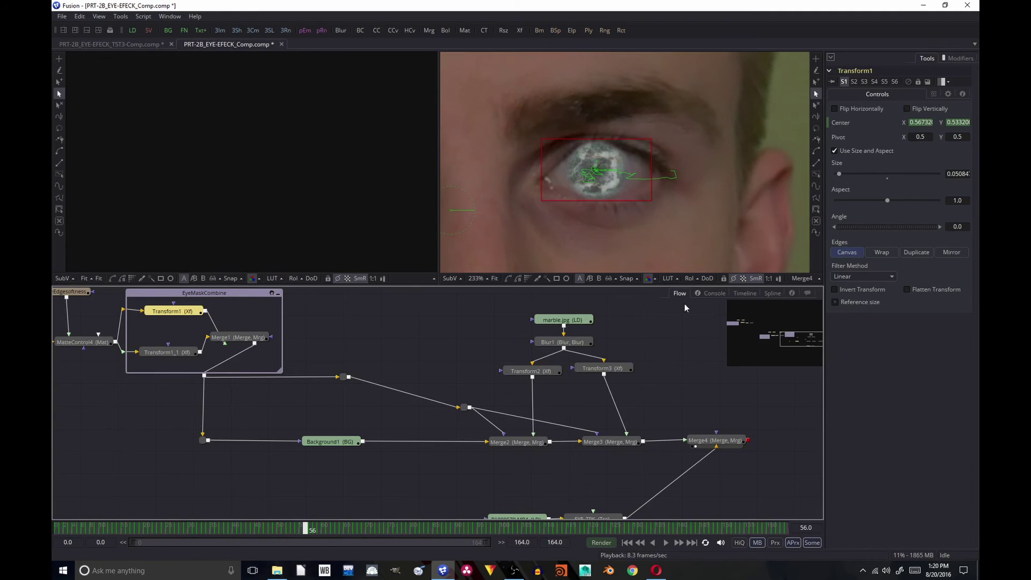
scroll(641, 181, "down", 2)
scroll(642, 181, "up", 2)
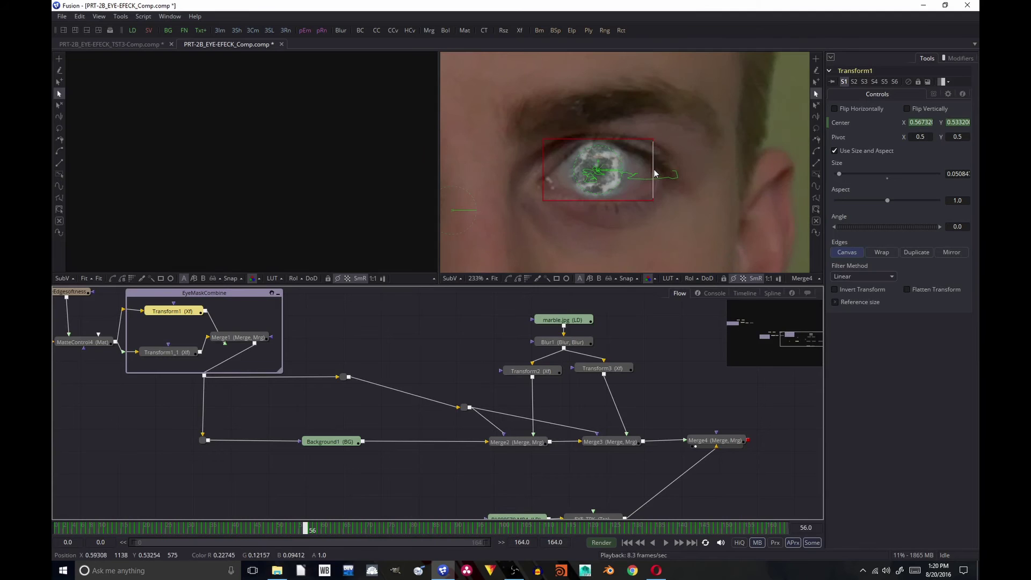
left_click_drag(651, 175, 649, 168)
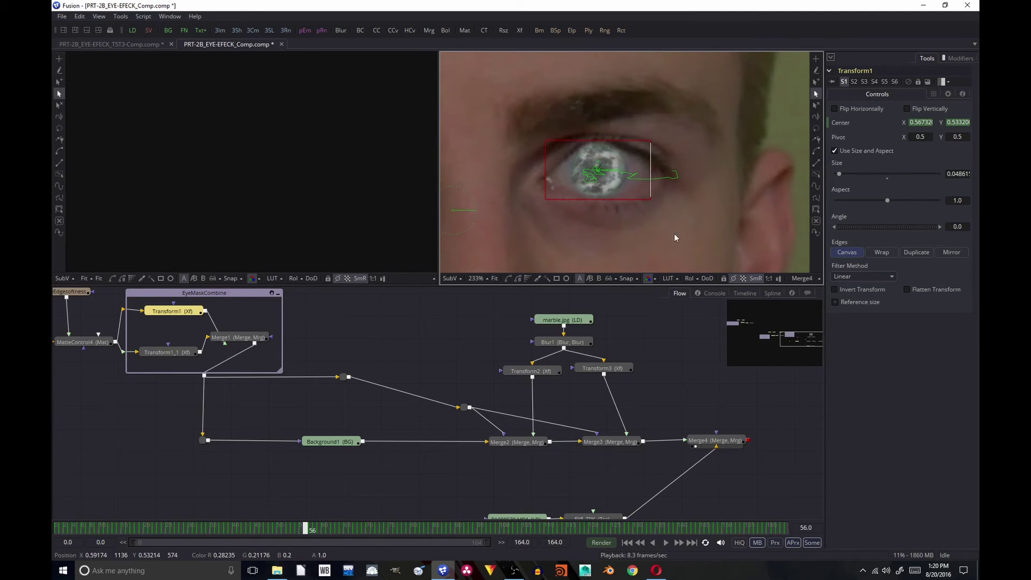
Scrub to frame 100, play the shot to frame 69, then select the left eye-effect nodes.
mouse_move(516, 528)
left_mouse_down()
mouse_move(552, 528)
mouse_move(502, 528)
left_mouse_up()
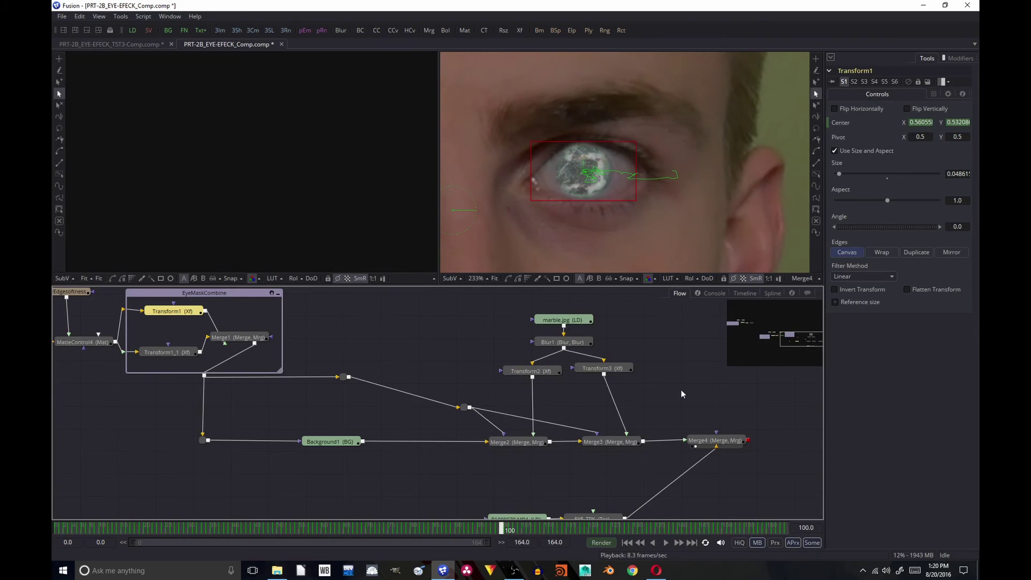
scroll(681, 394, "down", 3)
scroll(634, 247, "down", 3)
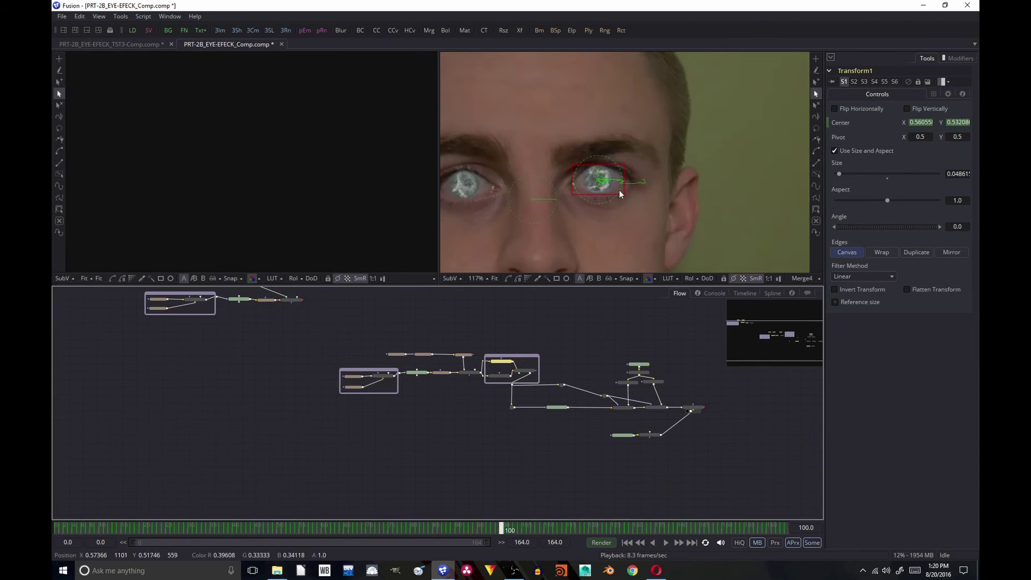
left_click(625, 542)
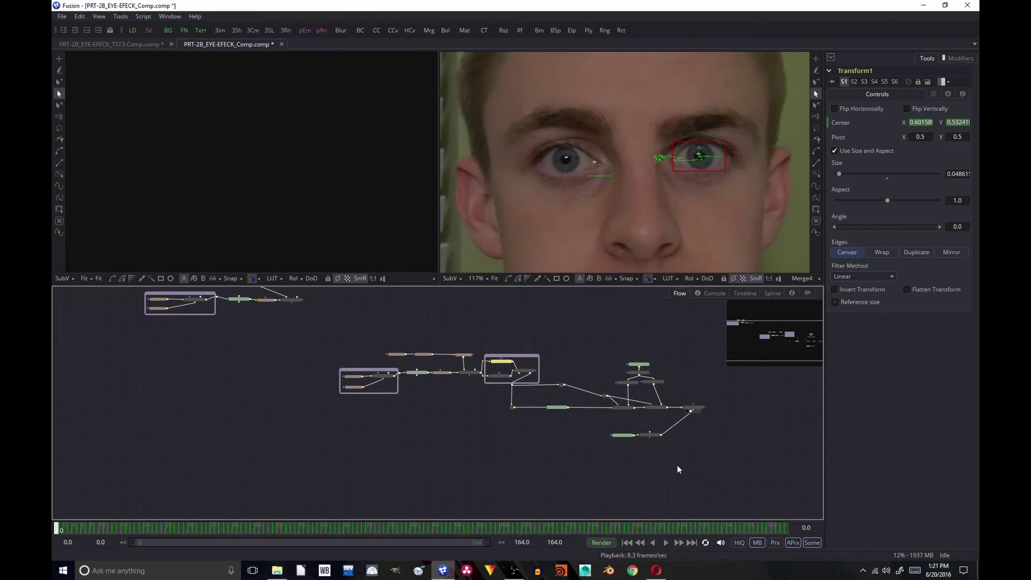
left_click(651, 436)
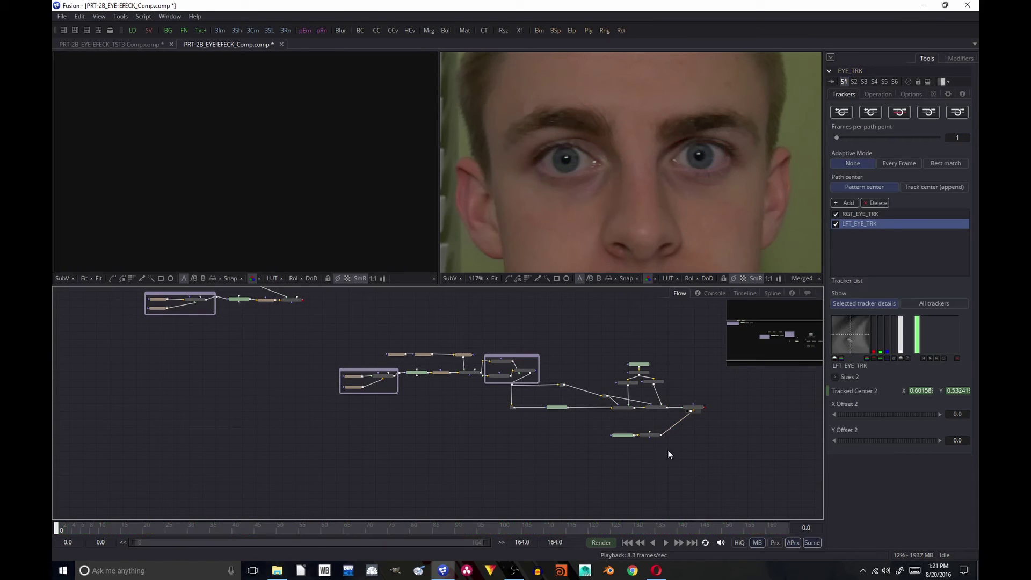
left_click(667, 543)
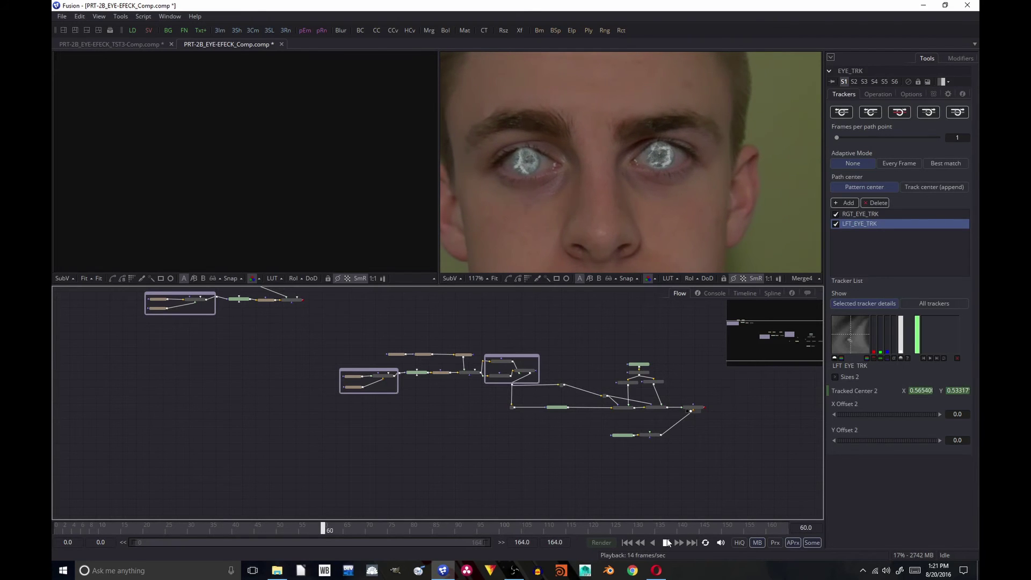
left_click(667, 543)
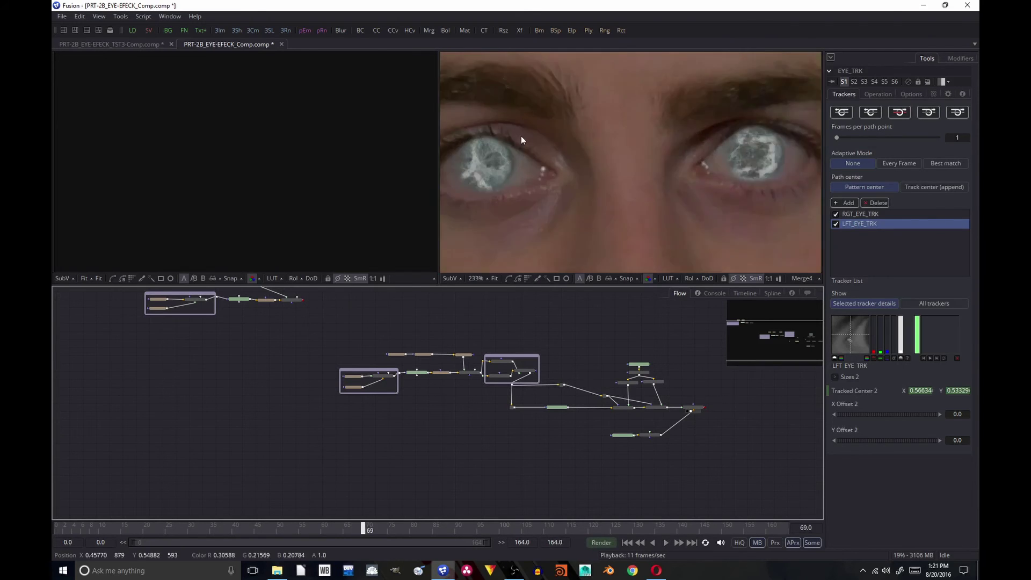
left_click_drag(189, 528, 115, 540)
scroll(308, 405, "up", 2)
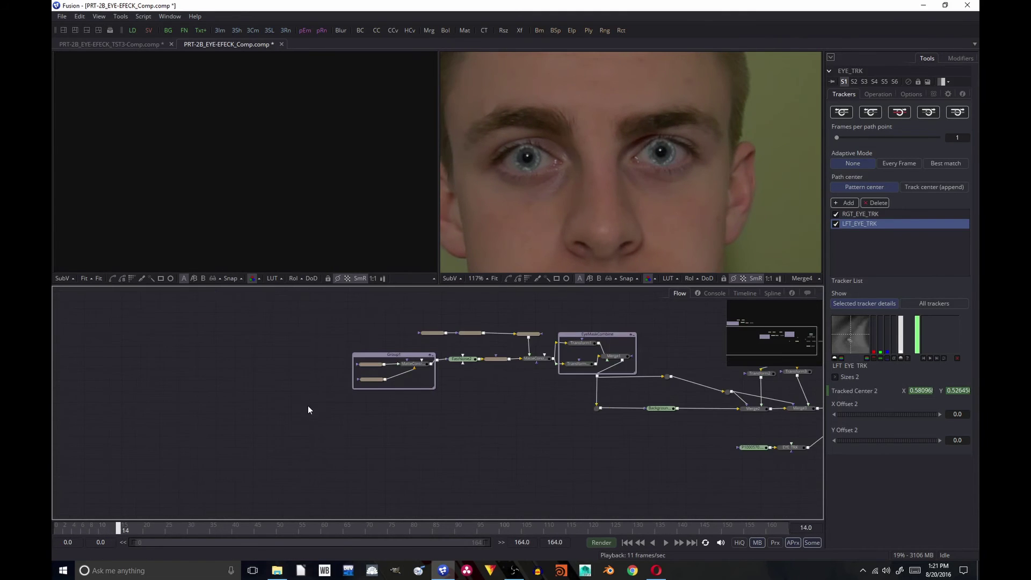
left_click_drag(315, 313, 546, 401)
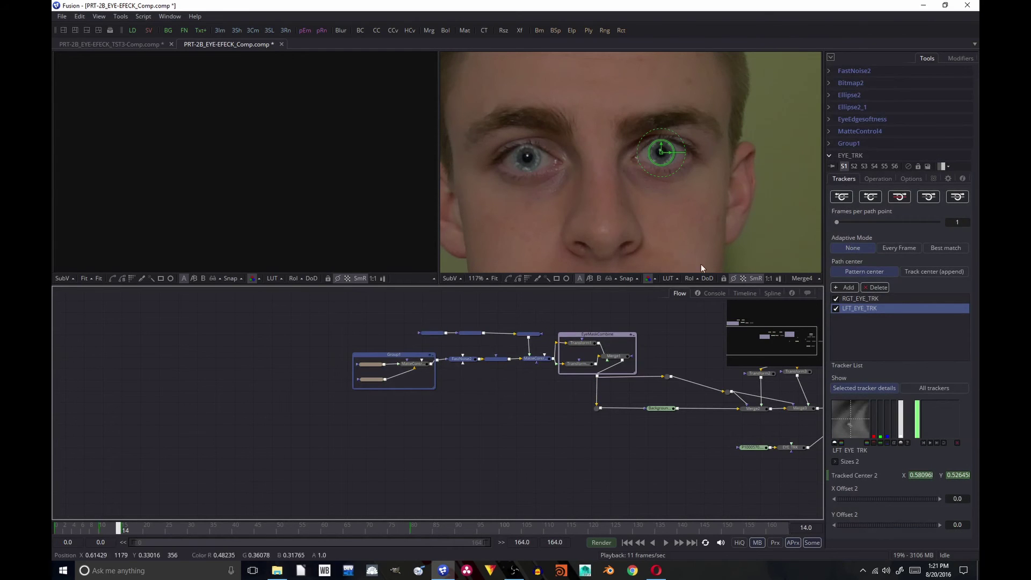
Shift the selected eye effect tools' start from frame 15 to frame 20 in the Timeline.
left_click(743, 293)
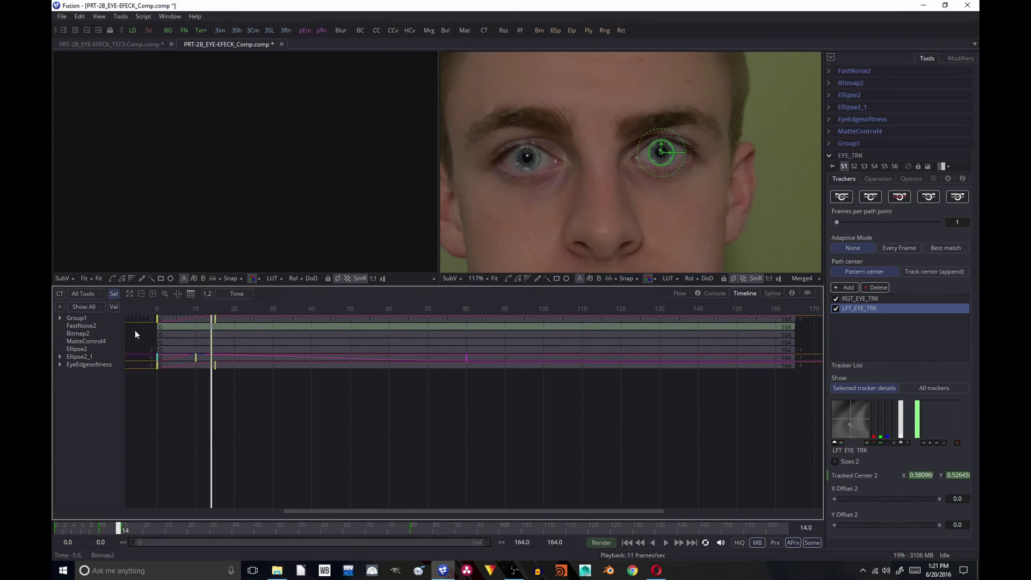
left_click_drag(732, 462, 195, 322)
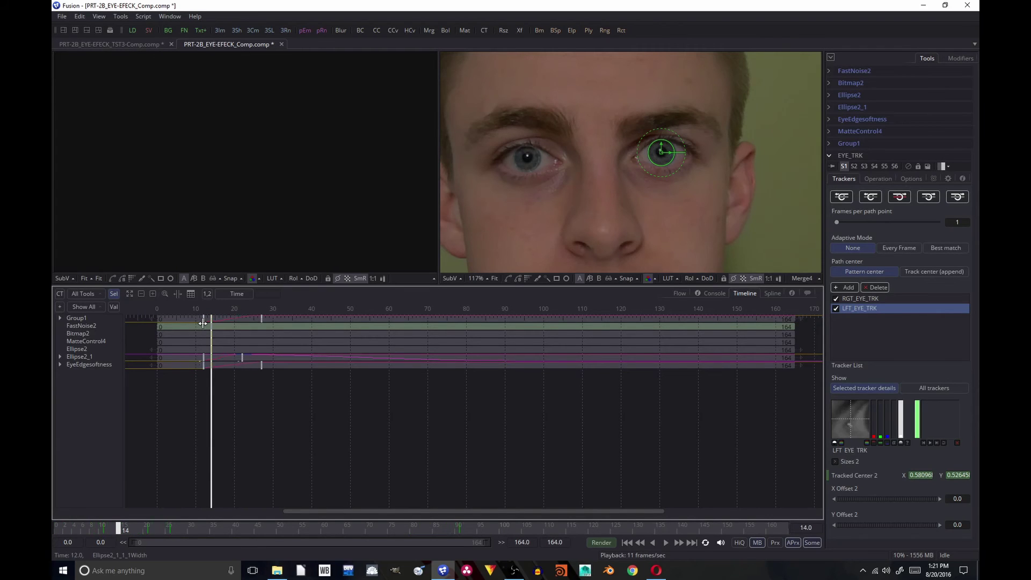
left_click_drag(216, 324, 237, 327)
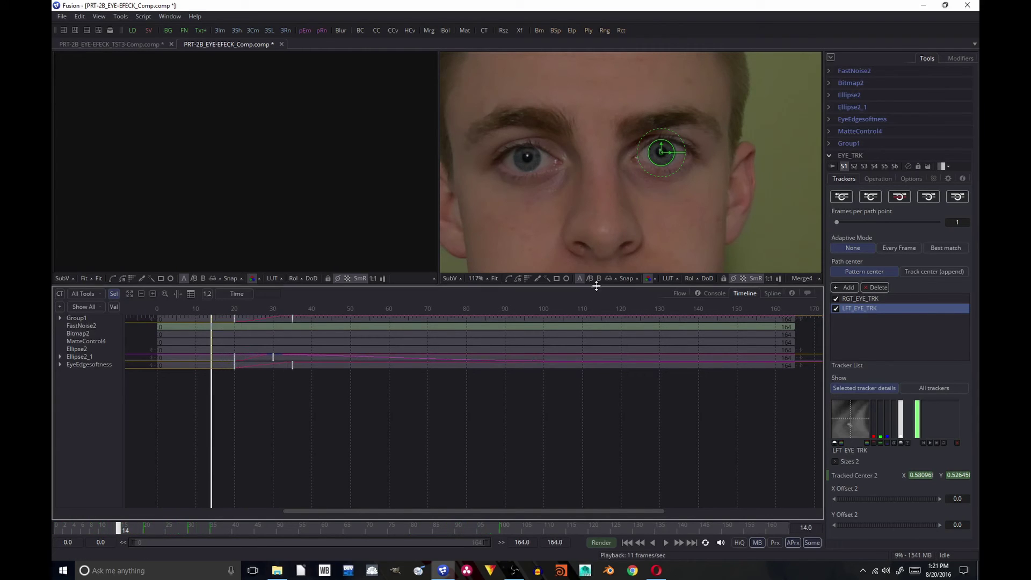
left_click(679, 294)
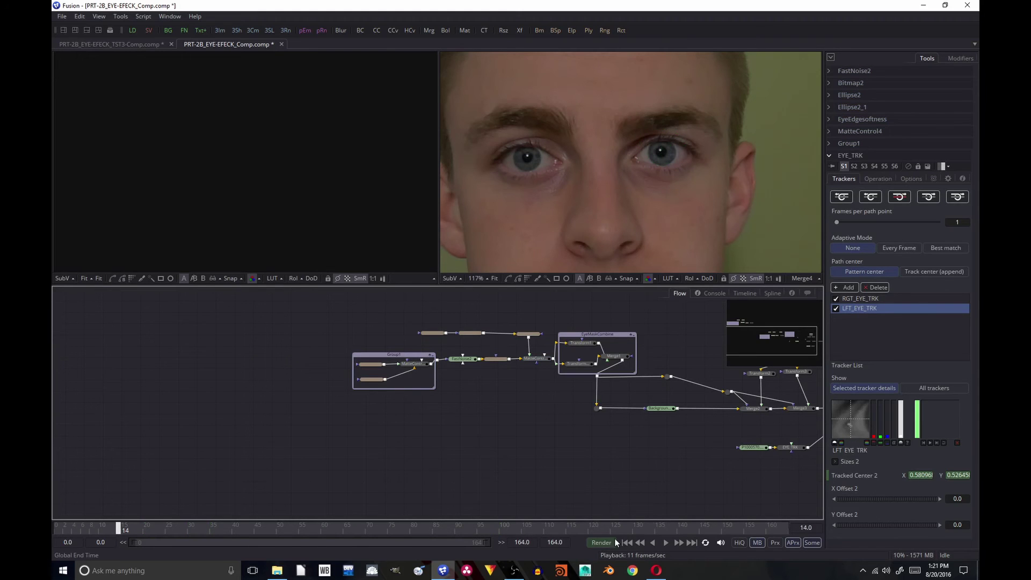
Play the shot and stop at frame 80 to review the retimed eyes.
left_click(665, 542)
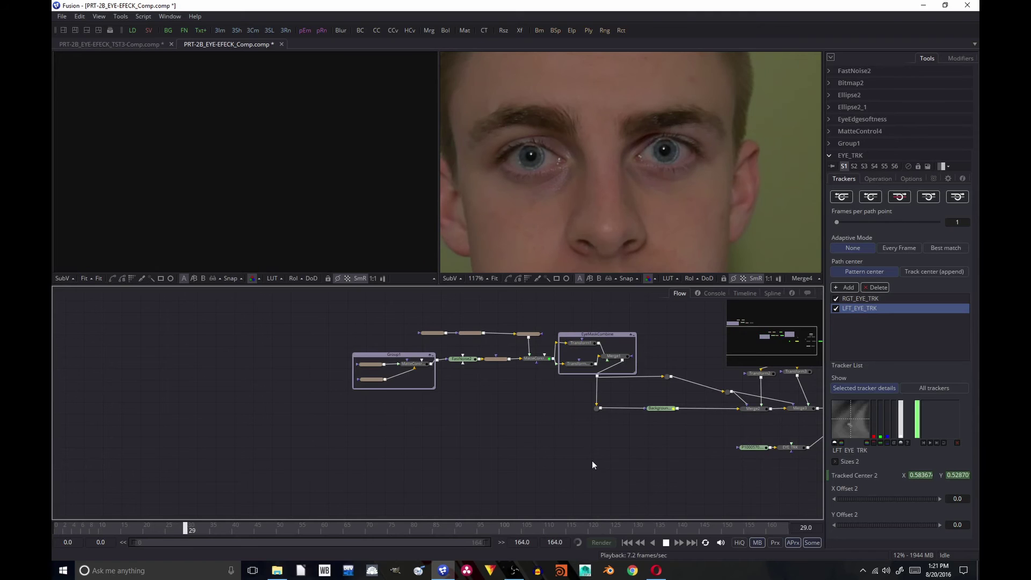
scroll(581, 145, "up", 2)
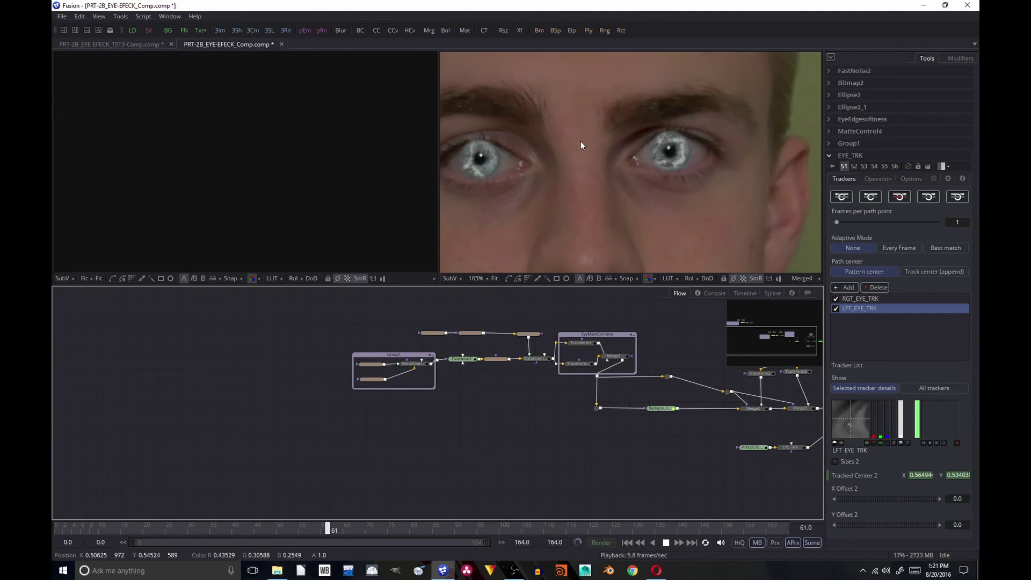
left_click(670, 542)
Move Merge4 further right in the node graph to make room before it.
left_click_drag(661, 468, 410, 382)
scroll(627, 417, "up", 3)
scroll(627, 417, "up", 2)
left_click_drag(577, 355, 668, 356)
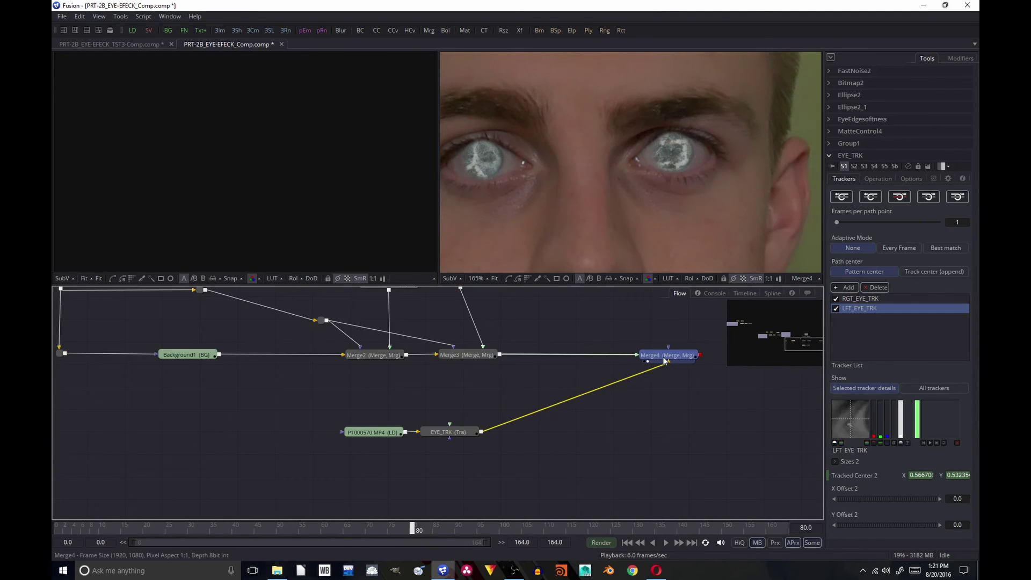
Insert a Color Corrector after Merge3 with saturation 0.70 and contrast 0.857.
left_click(478, 357)
key("ctrl+space")
type("colo")
key("Return")
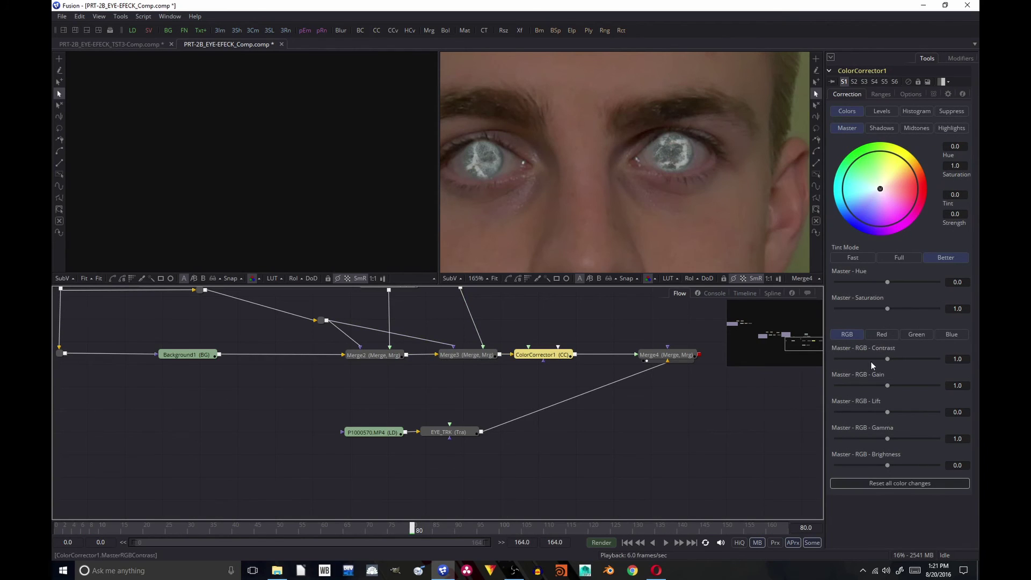
left_click_drag(887, 359, 891, 358)
left_click_drag(887, 311, 873, 312)
left_click_drag(892, 359, 881, 362)
scroll(654, 233, "down", 2)
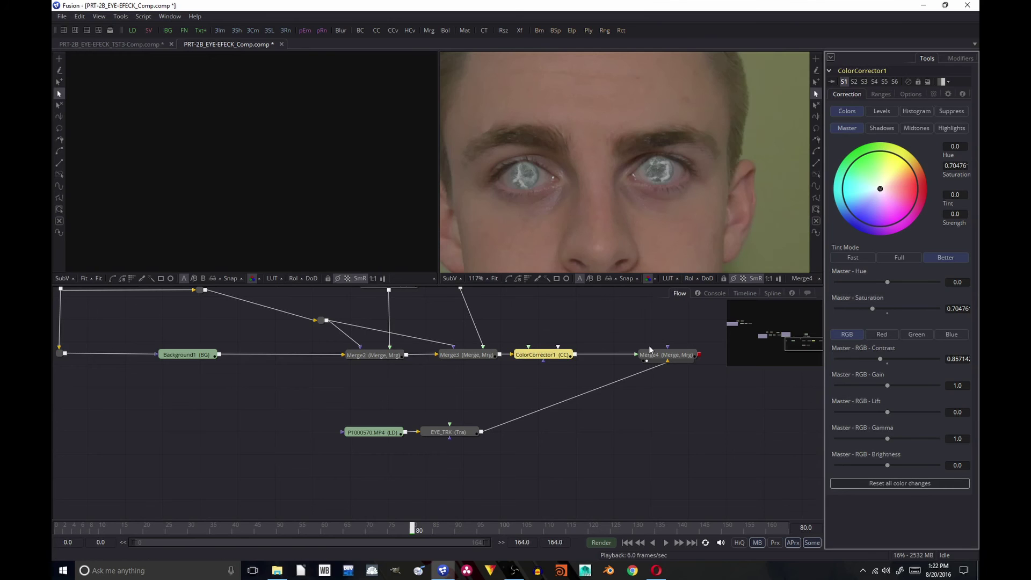
scroll(592, 172, "down", 5)
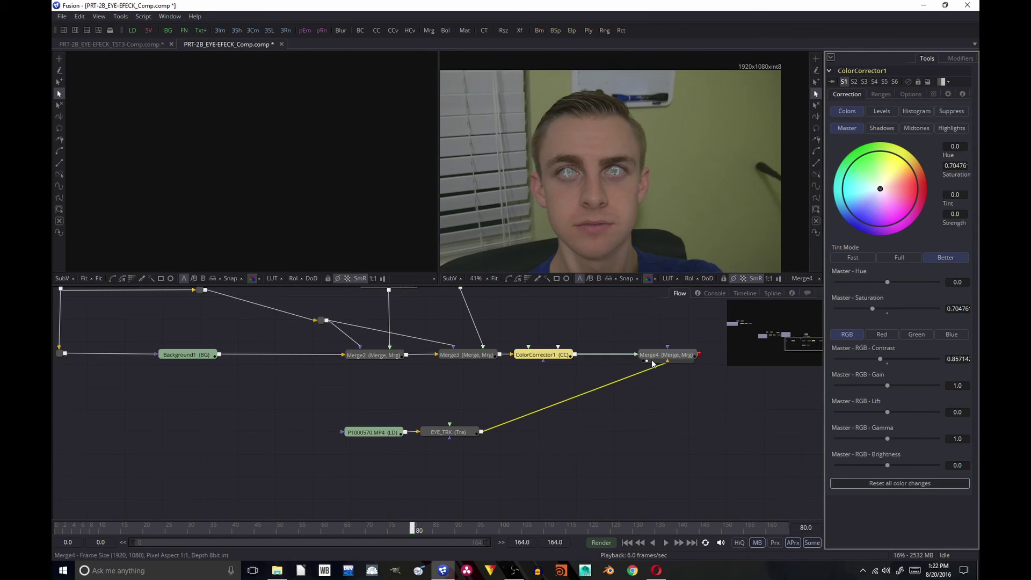
View ColorCorrector1 and reset its saturation and contrast to 1.0.
left_click(520, 362)
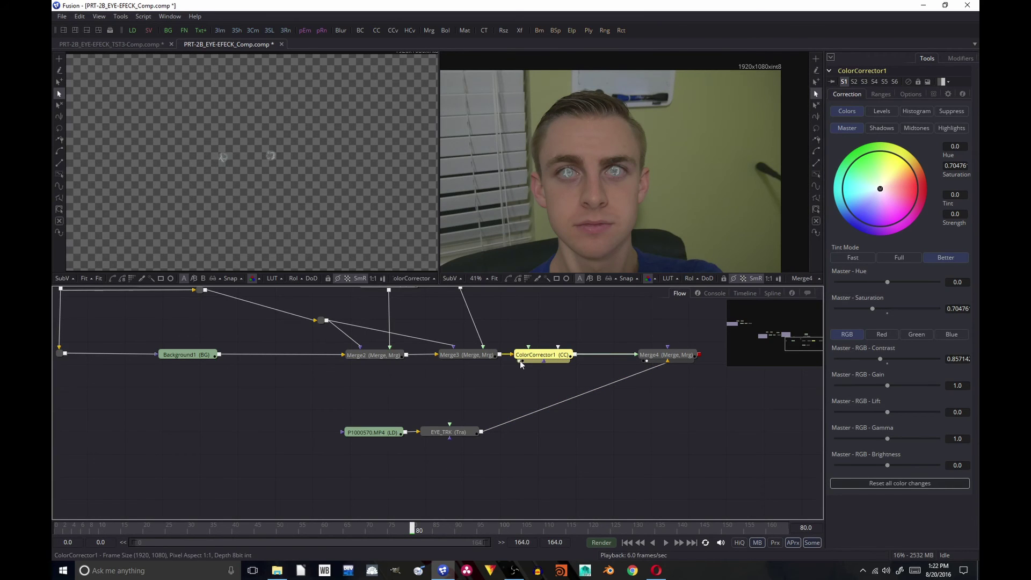
scroll(185, 150, "up", 2)
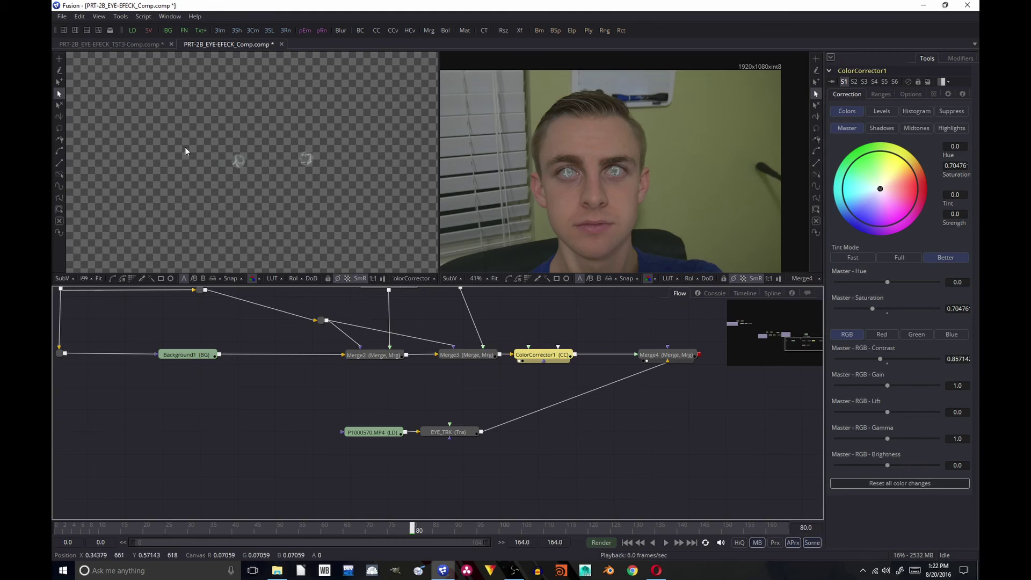
left_click(886, 314)
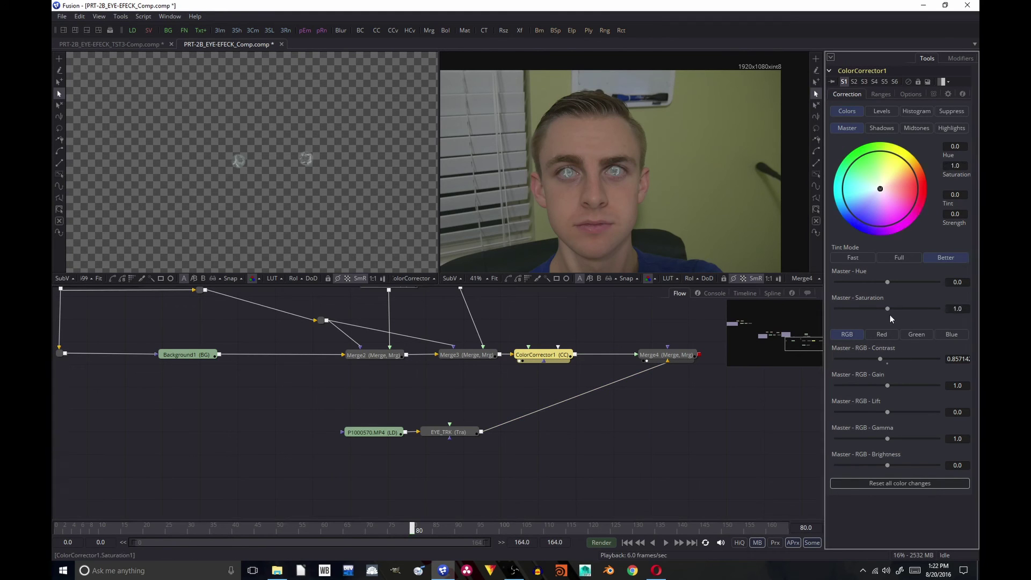
left_click(888, 366)
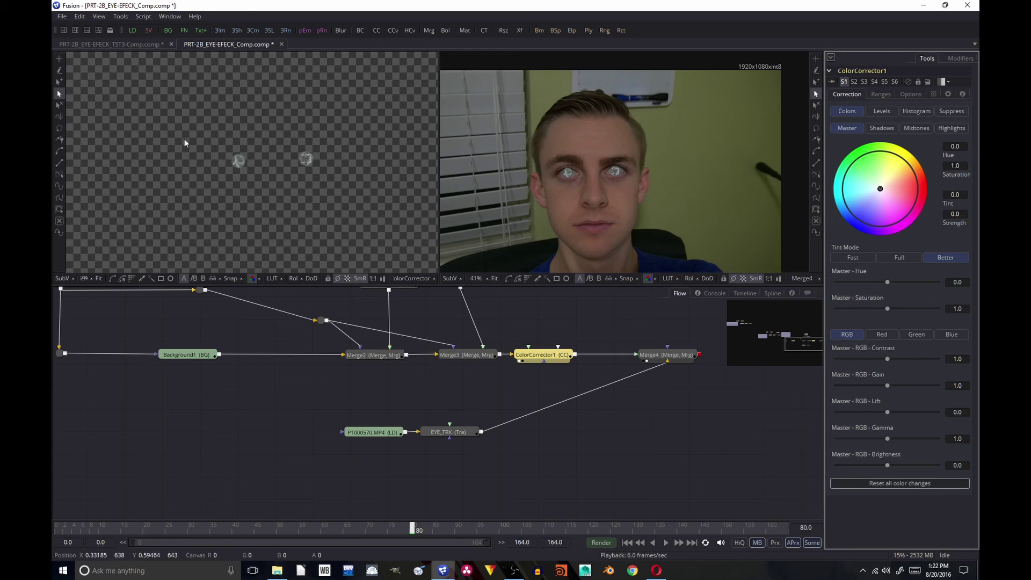
left_click_drag(889, 359, 674, 340)
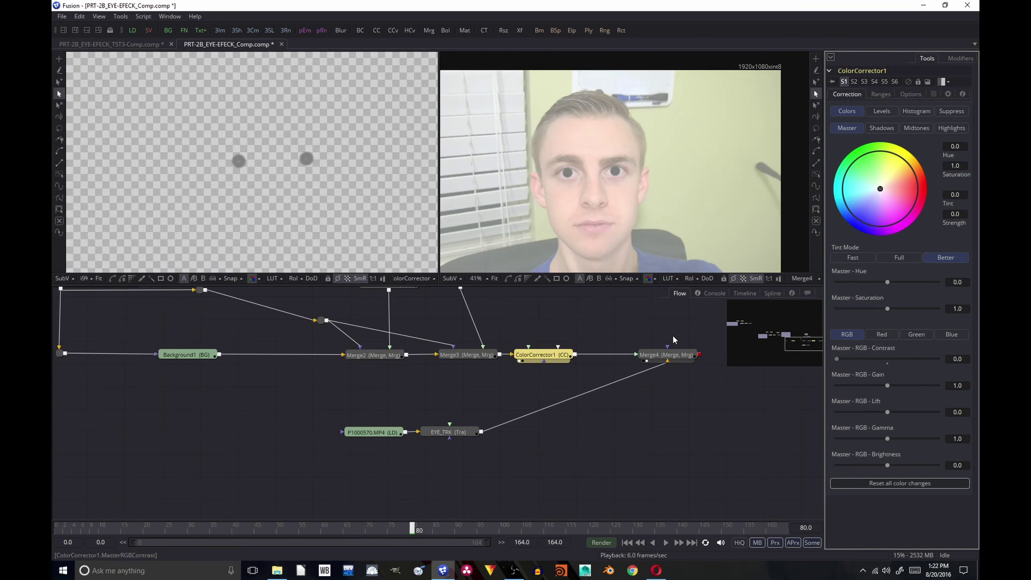
left_click(888, 364)
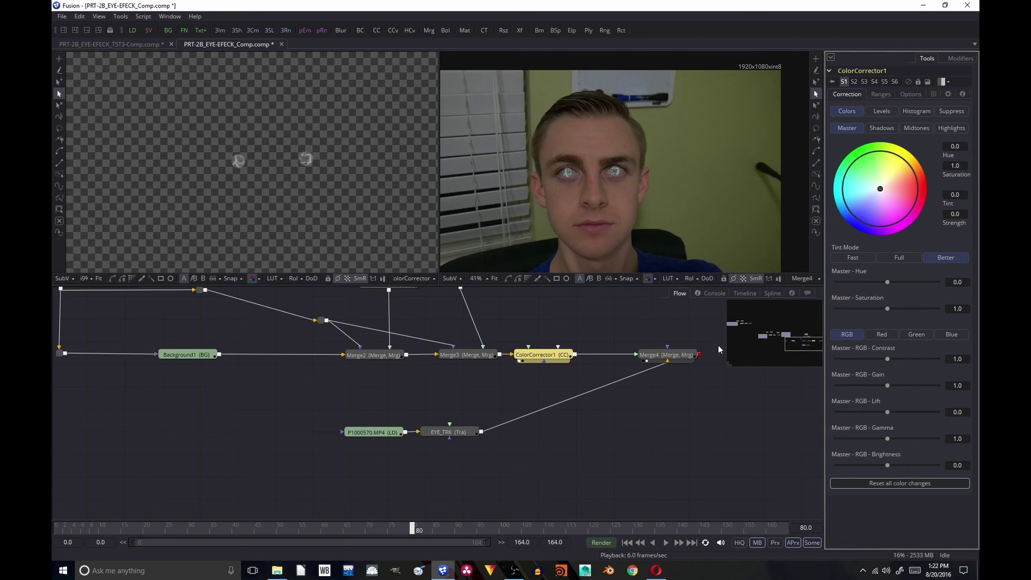
Nudge ColorCorrector1 along the chain and add a routing point on Merge3's mask link.
scroll(572, 362, "up", 2)
scroll(514, 365, "down", 1)
left_click_drag(514, 365, 620, 402)
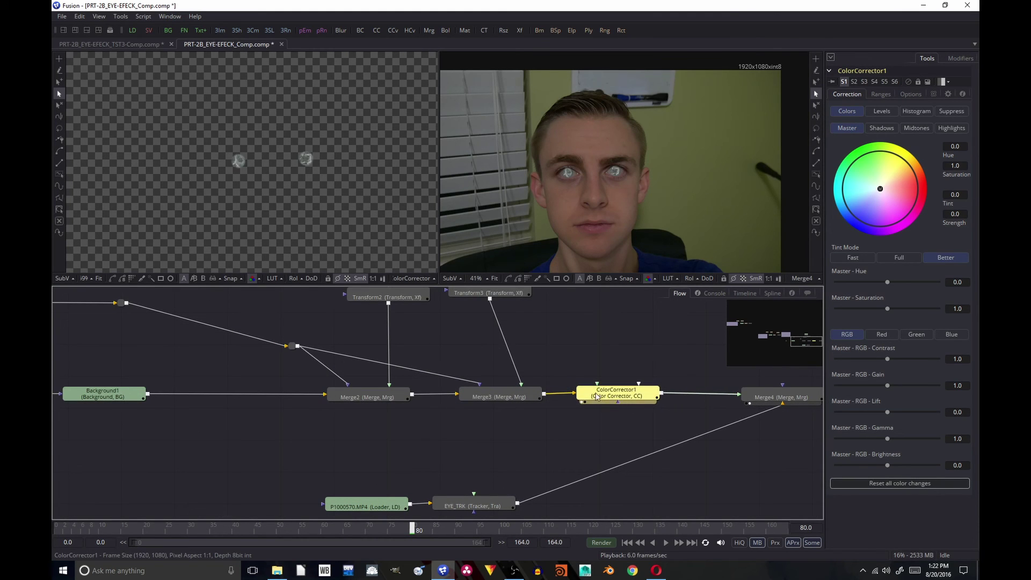
left_click(421, 369, "ctrl")
Connect the eye mask via a routing point into ColorCorrector1's effect mask.
left_click_drag(421, 368, 487, 352)
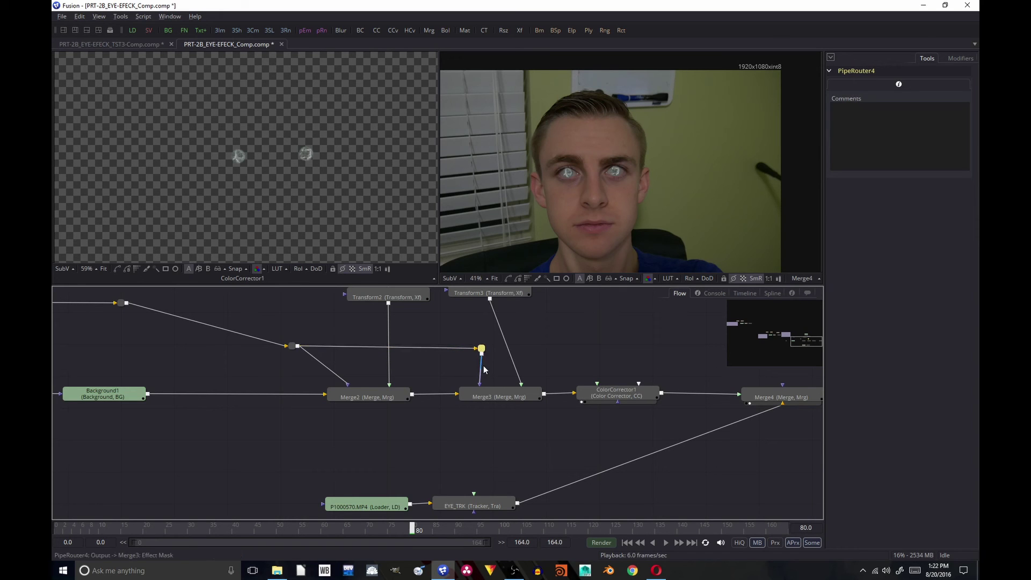
left_click(612, 411)
left_click_drag(616, 402, 600, 355)
left_click(501, 357, "ctrl")
left_click_drag(483, 351, 519, 347)
Lower ColorCorrector1's RGB contrast to 0.8.
left_click(597, 394)
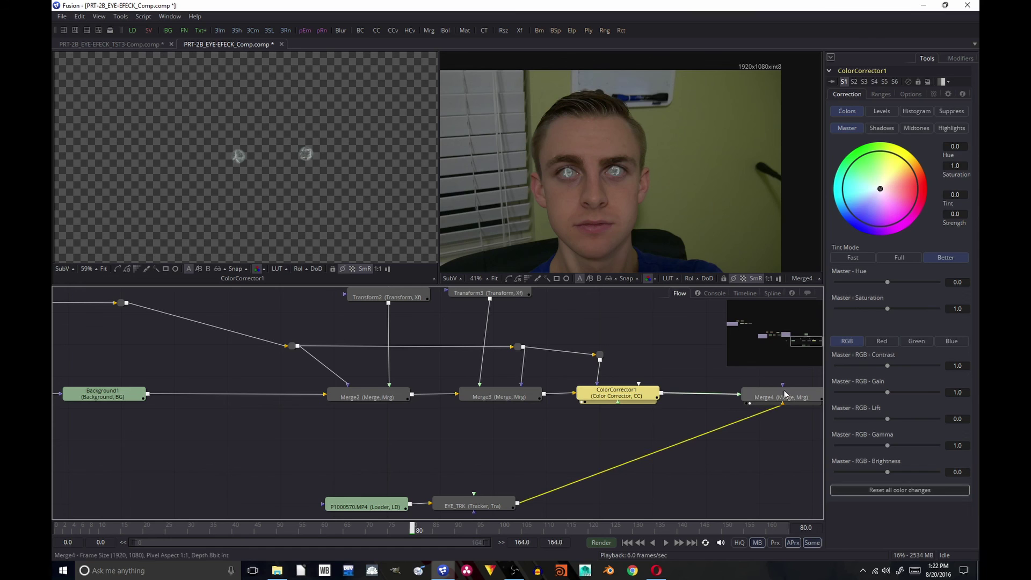
scroll(683, 169, "up", 2)
scroll(675, 160, "up", 3)
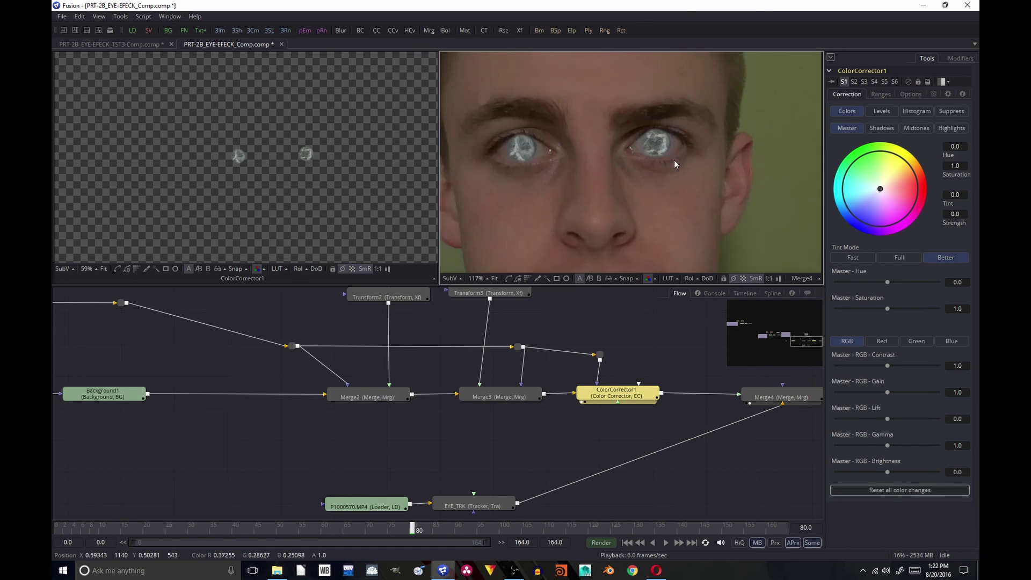
scroll(707, 186, "down", 1)
mouse_move(888, 366)
left_mouse_down()
mouse_move(868, 364)
mouse_move(877, 365)
left_mouse_up()
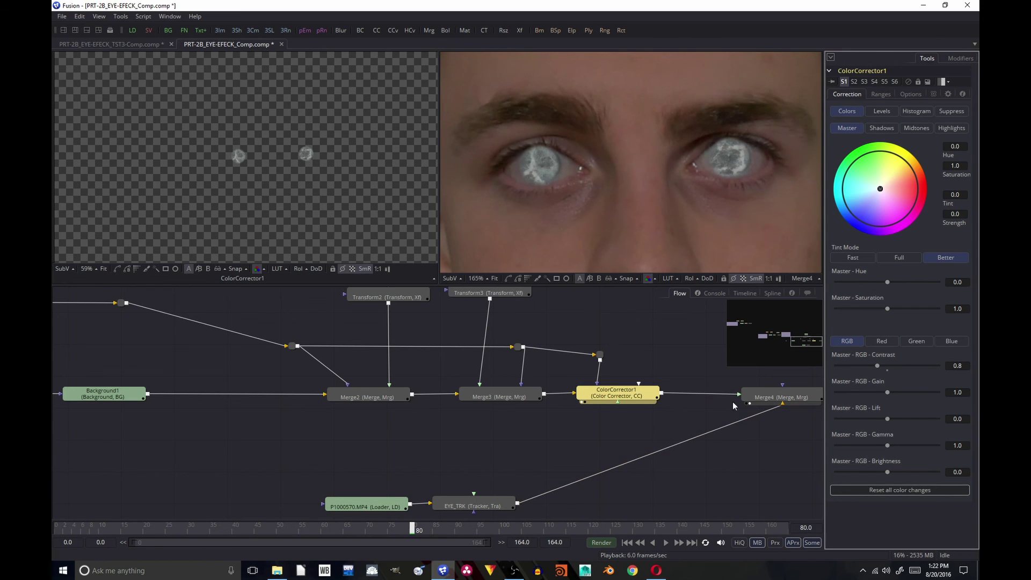
scroll(652, 172, "down", 2)
scroll(664, 178, "down", 1)
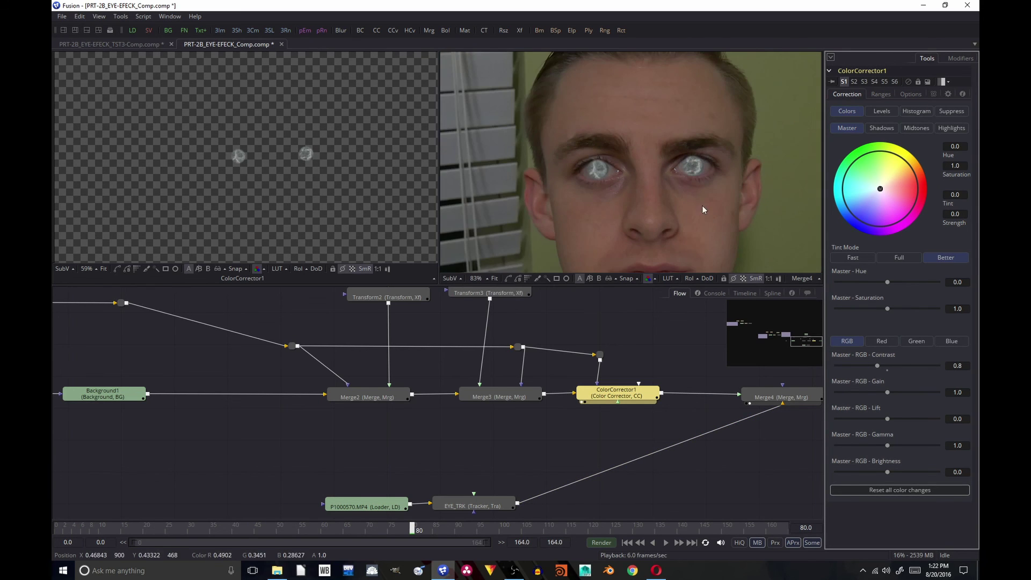
scroll(668, 408, "down", 3)
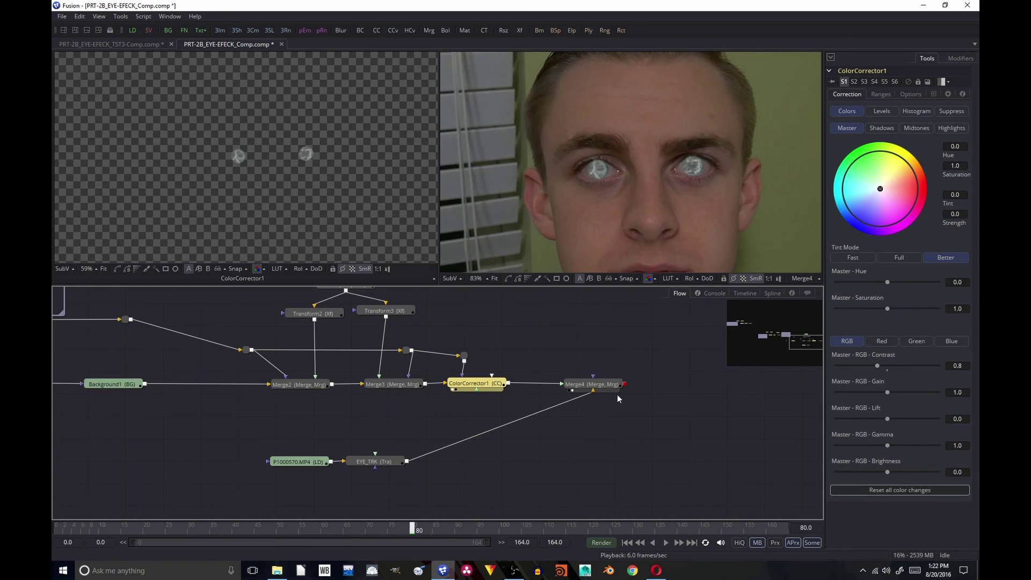
Spread ColorCorrector1 and Merge4 further right in the node graph.
left_click_drag(601, 382, 636, 382)
left_click_drag(465, 378, 478, 384)
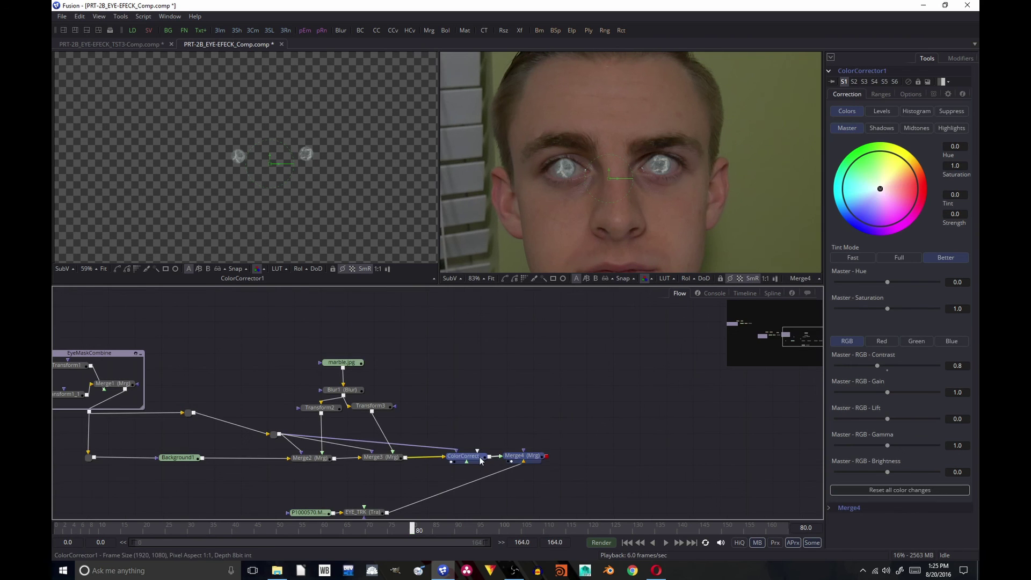
left_click_drag(475, 452, 567, 452)
left_click(566, 451)
Duplicate the marble transform, blur and merge nodes, inserting Merge2_1 and Merge3_1 before ColorCorrector1.
left_click_drag(296, 389, 404, 468)
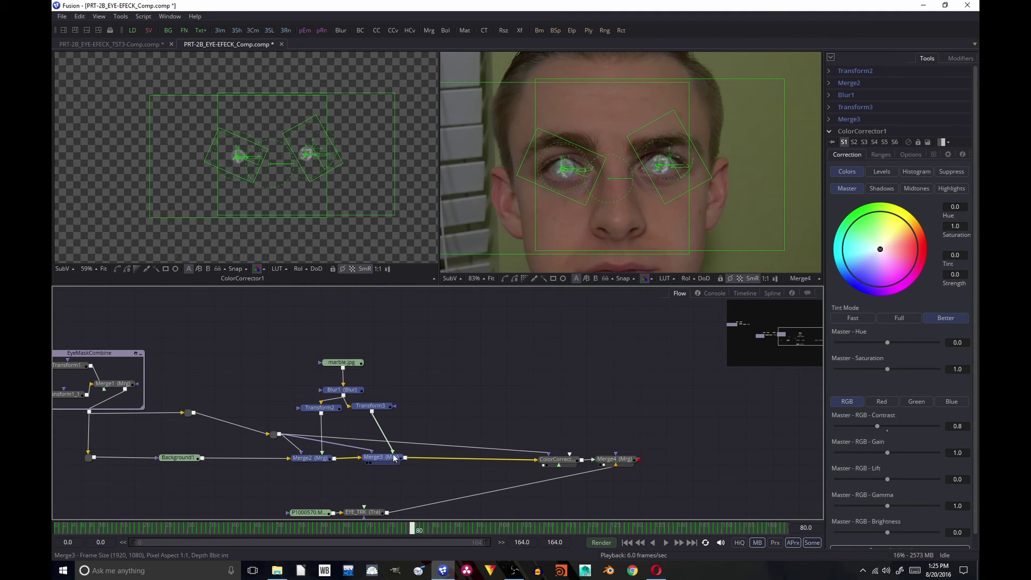
key("ctrl+v")
left_click_drag(417, 449, 472, 334)
left_click(448, 388)
left_click_drag(450, 382, 424, 431)
left_click_drag(533, 382, 502, 432)
Connect Transform2_1 and Transform3_1 into Merge2_1 and Merge3_1, and delete Blur1_1.
left_click(444, 431)
left_click_drag(439, 425, 470, 335)
left_click_drag(494, 424, 452, 359)
left_click_drag(527, 331, 501, 359)
left_click_drag(490, 316, 469, 324)
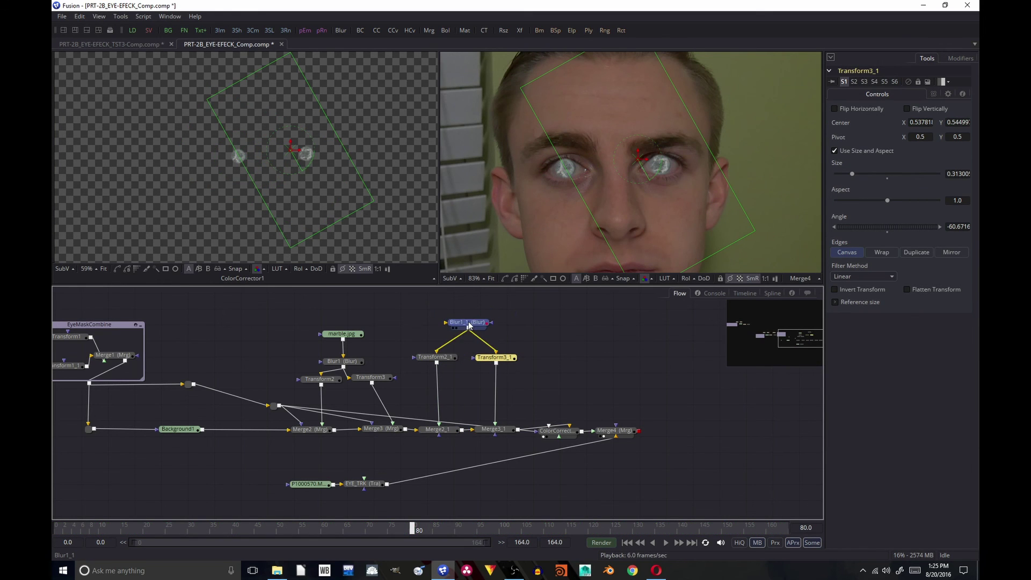
key("Delete")
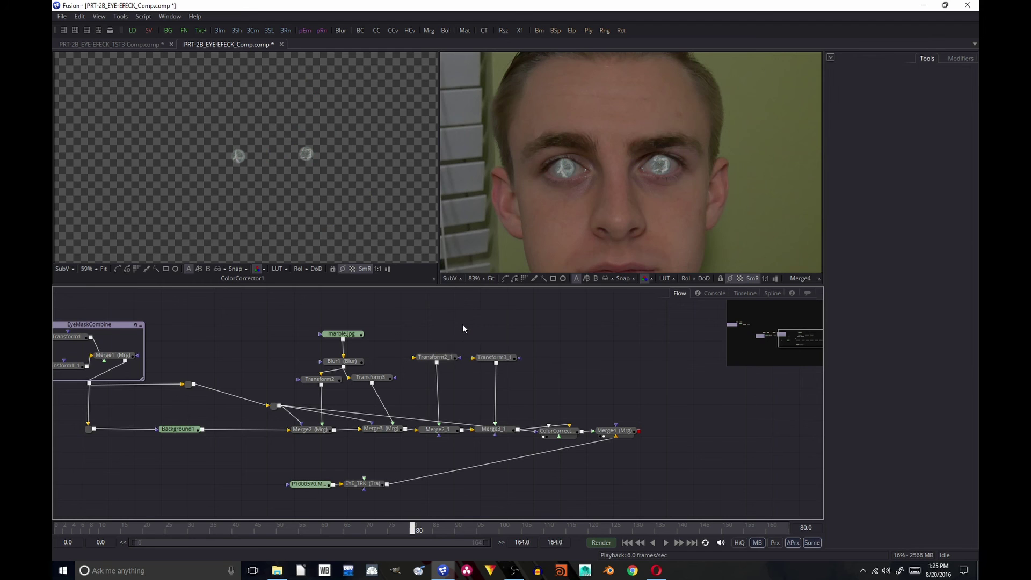
Add a FastNoise node feeding both Transform2_1 and Transform3_1.
key("ctrl+space")
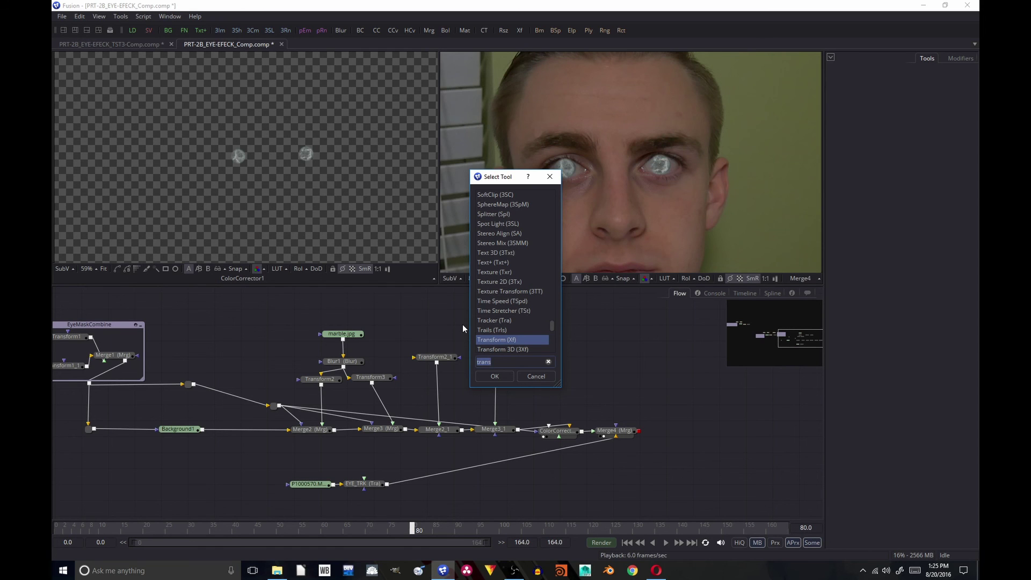
type("fast")
key("Return")
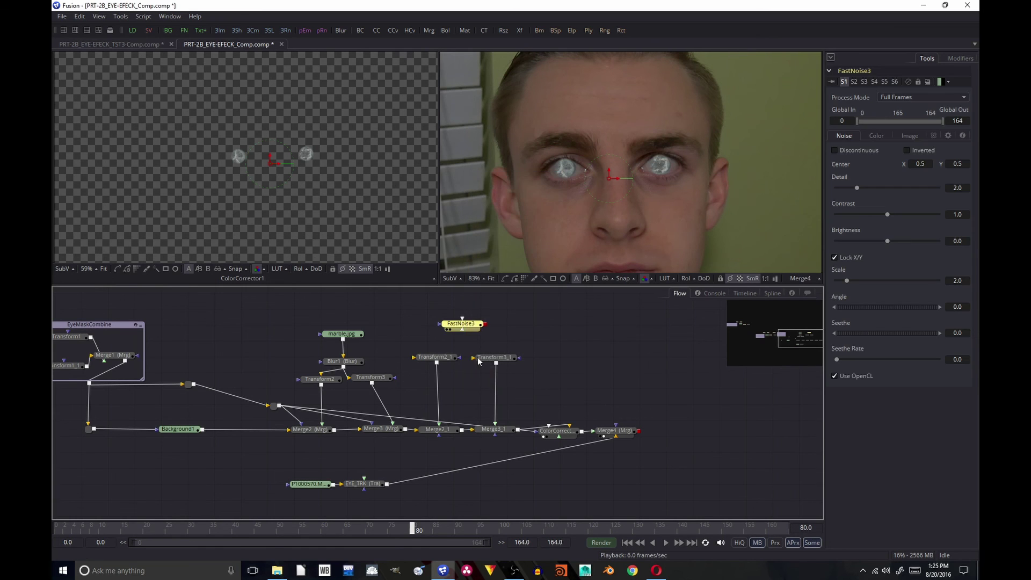
left_click_drag(414, 359, 483, 325)
left_click_drag(475, 360, 483, 324)
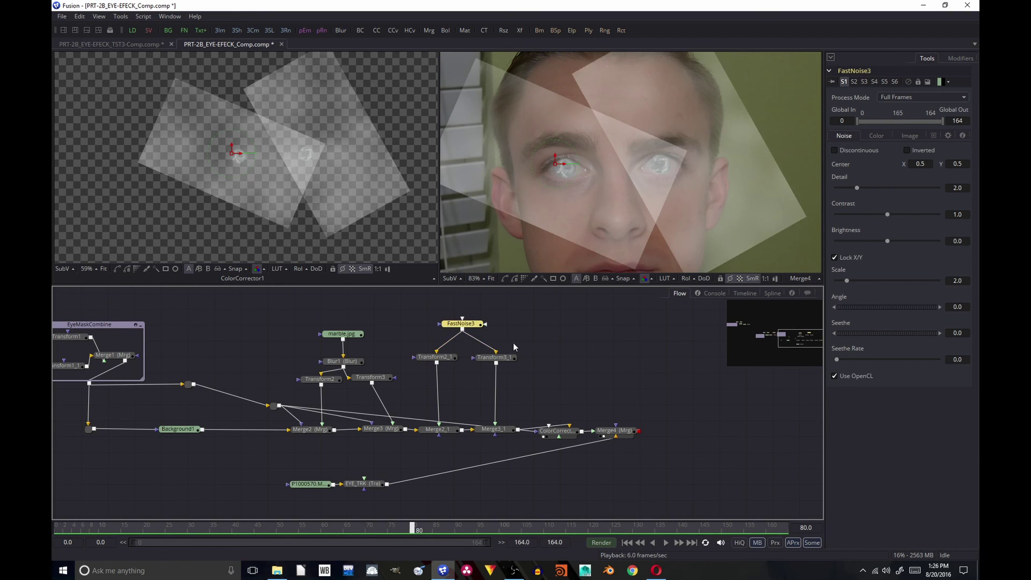
Set the noise Detail to 10, Brightness to -1 and Scale to 50.
left_click_drag(857, 188, 939, 215)
left_click_drag(888, 240, 836, 242)
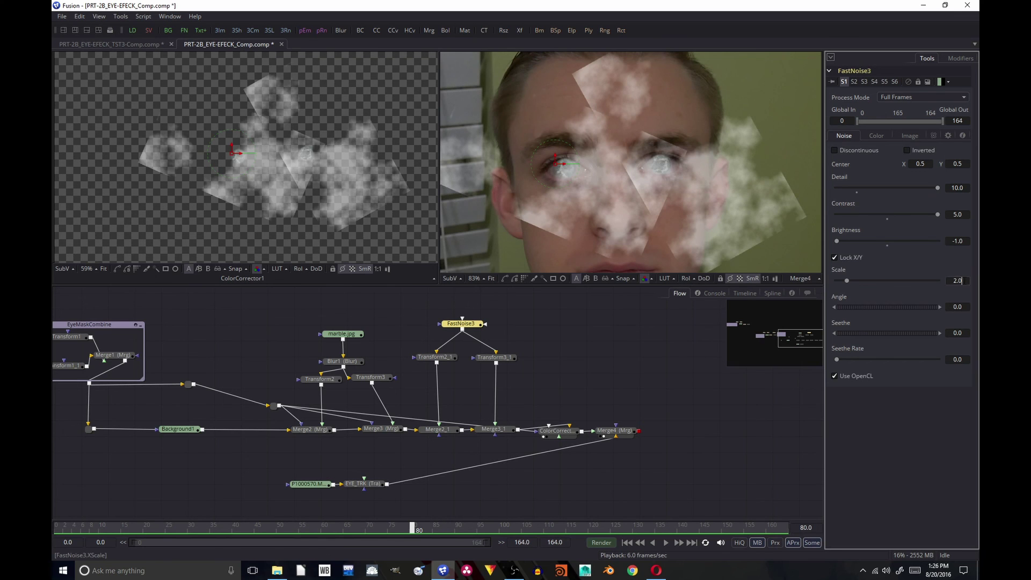
type("80")
key("Tab")
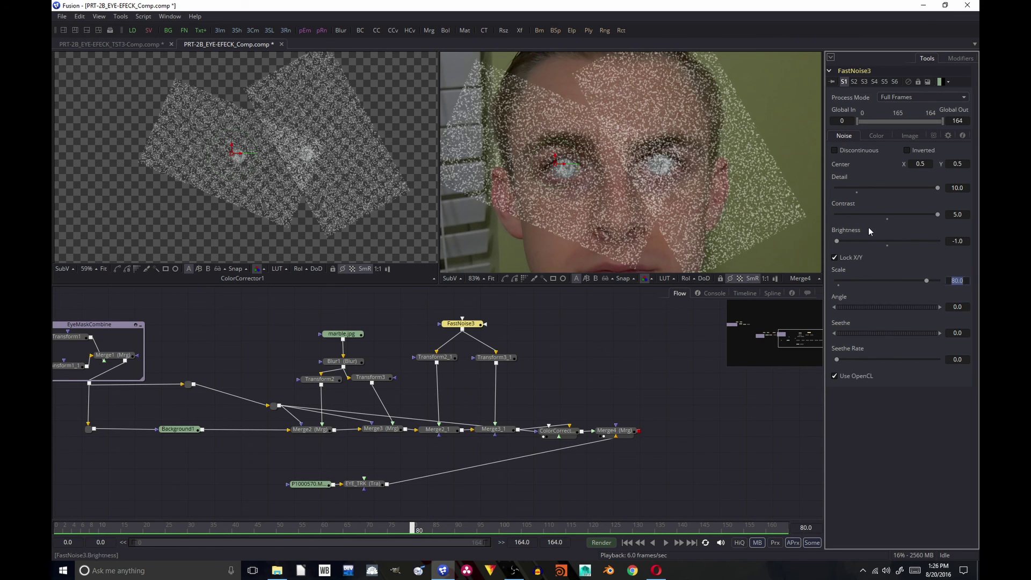
type("50")
key("Return")
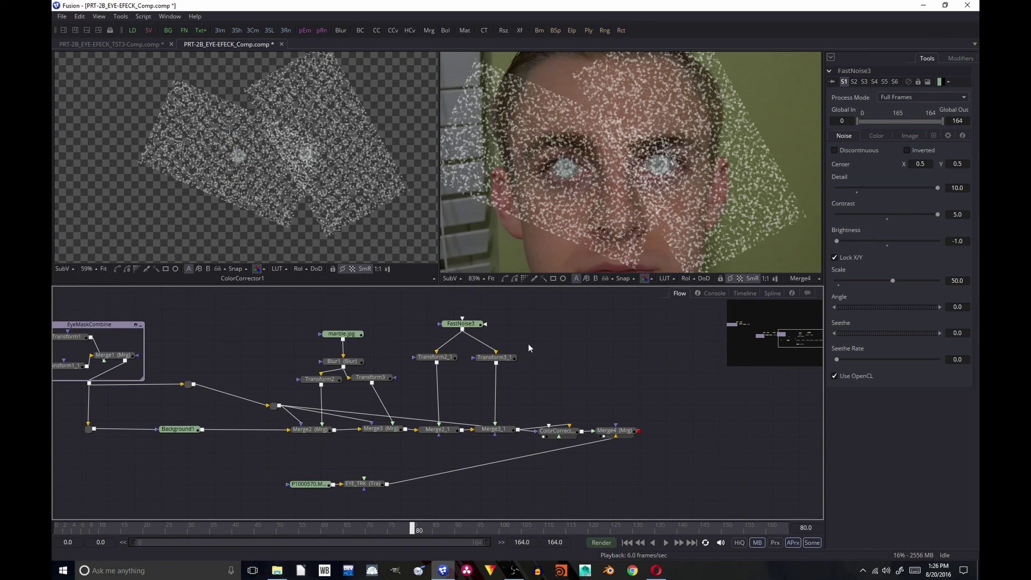
Mask the noise with the eye mask and shift ColorCorrector1 and Merge4 up and right.
left_click_drag(390, 418, 392, 425)
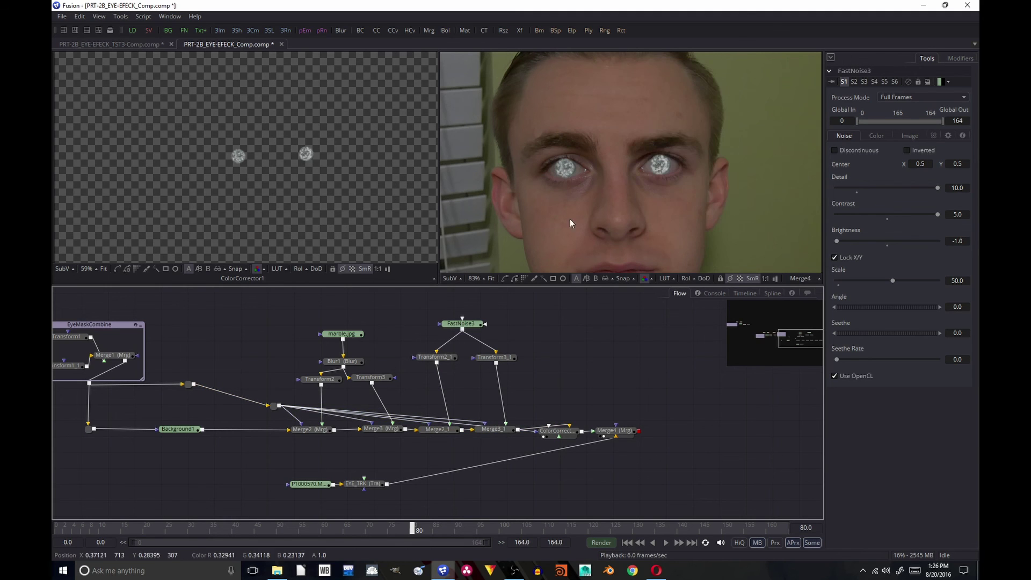
scroll(652, 144, "up", 3)
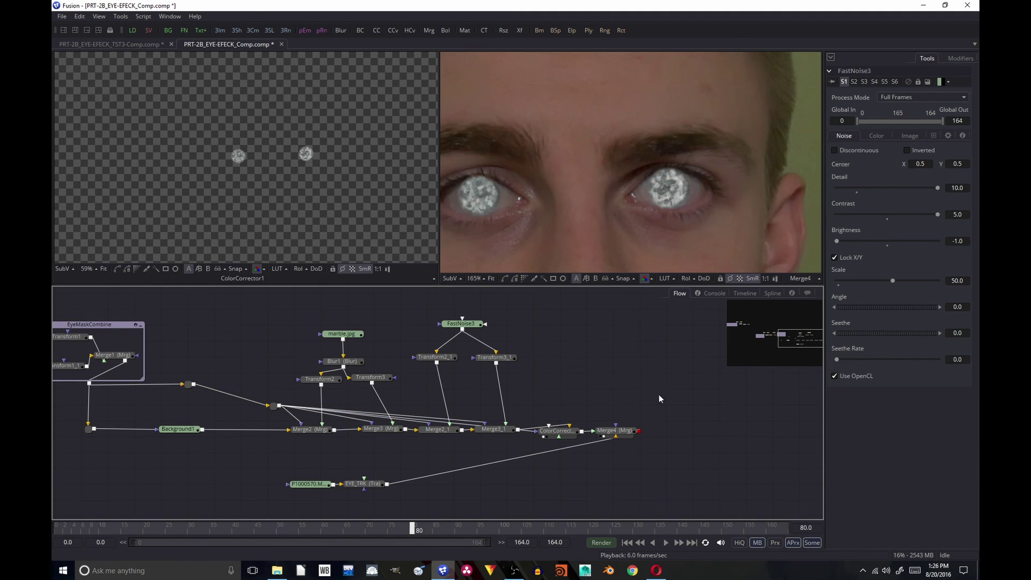
left_click_drag(540, 414, 645, 437)
left_click_drag(564, 435, 588, 432)
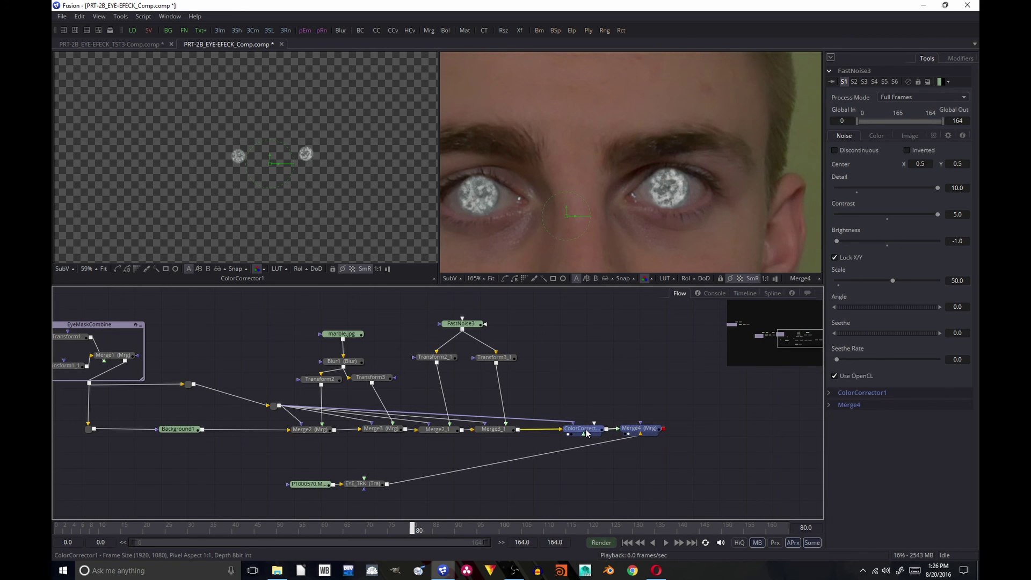
left_click(587, 429)
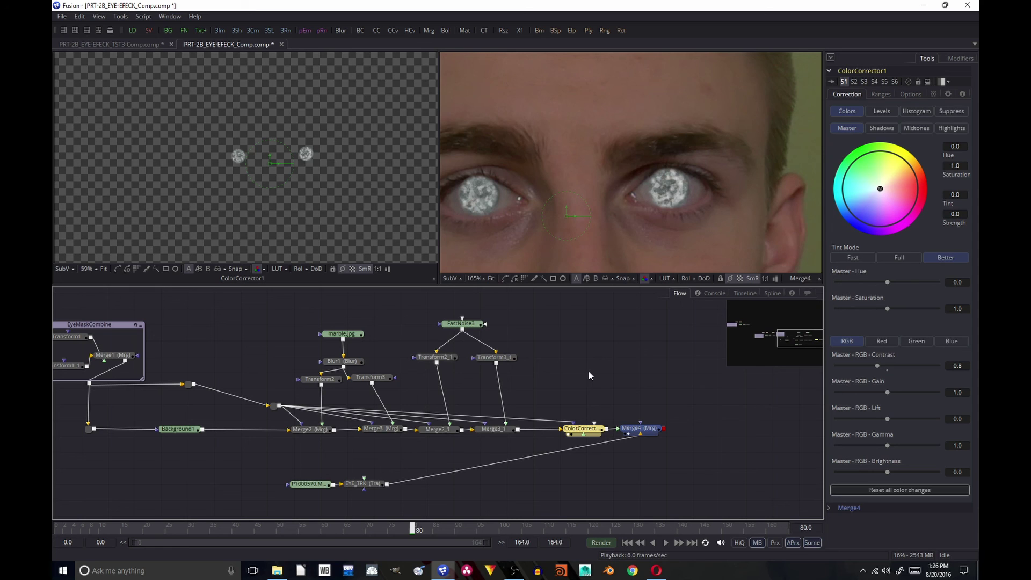
Move FastNoise3 and its two copied transforms down and to the right.
left_click(606, 319)
left_click_drag(392, 324, 526, 368)
mouse_move(444, 355)
left_mouse_down()
mouse_move(466, 369)
mouse_move(453, 369)
left_mouse_up()
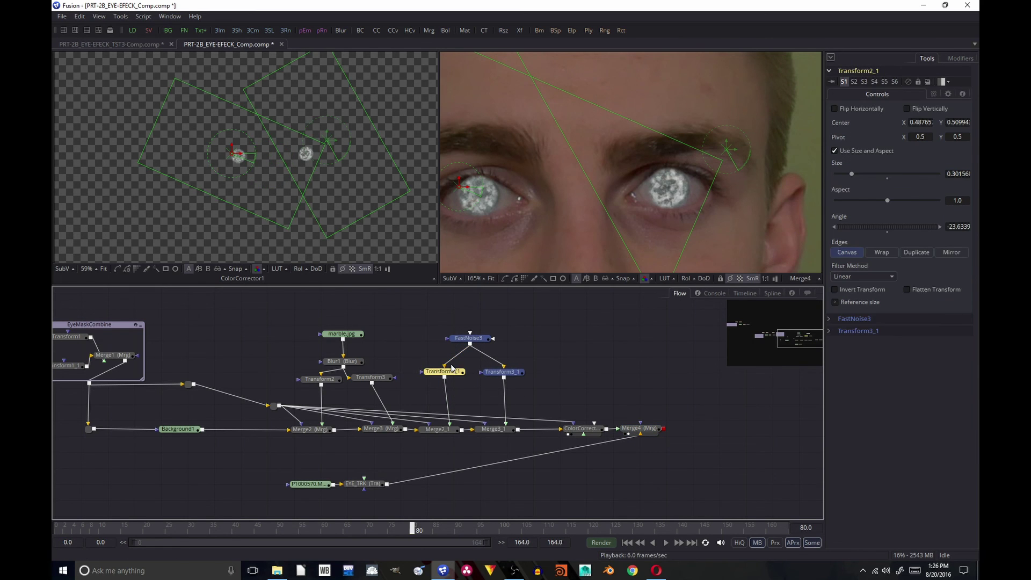